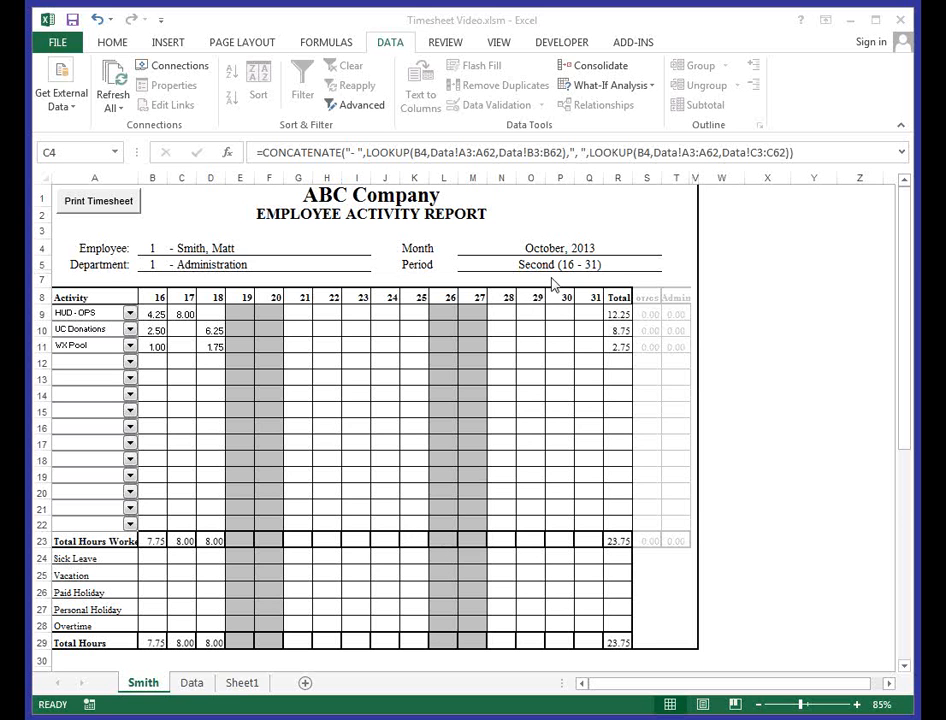
- Set the pay period month to August on the Data sheet and return to the employee timesheet to check its weekend shading
click(246, 314)
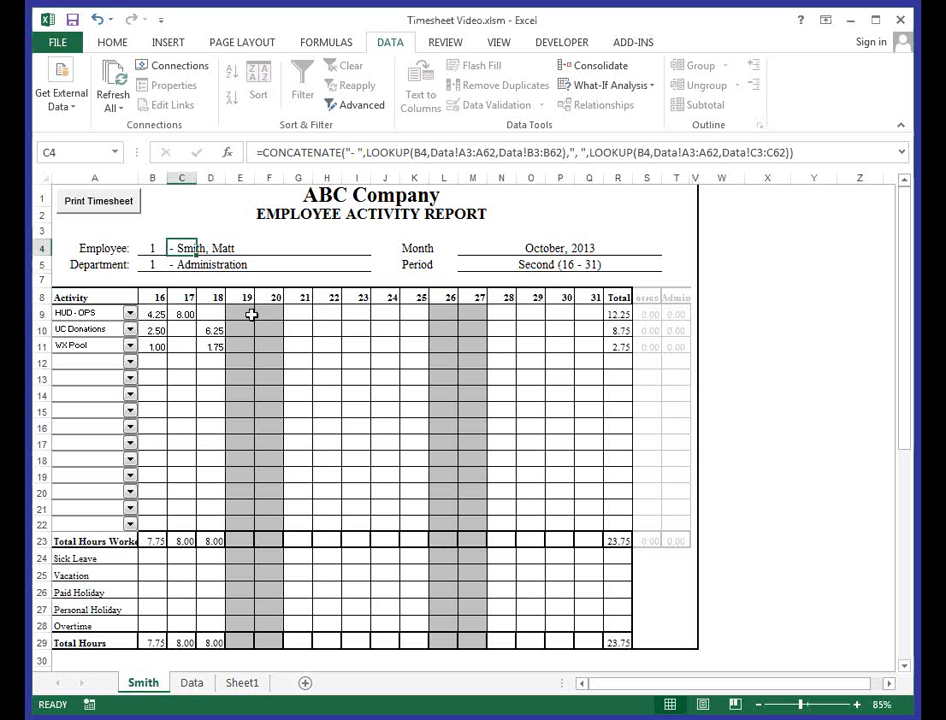
click(200, 688)
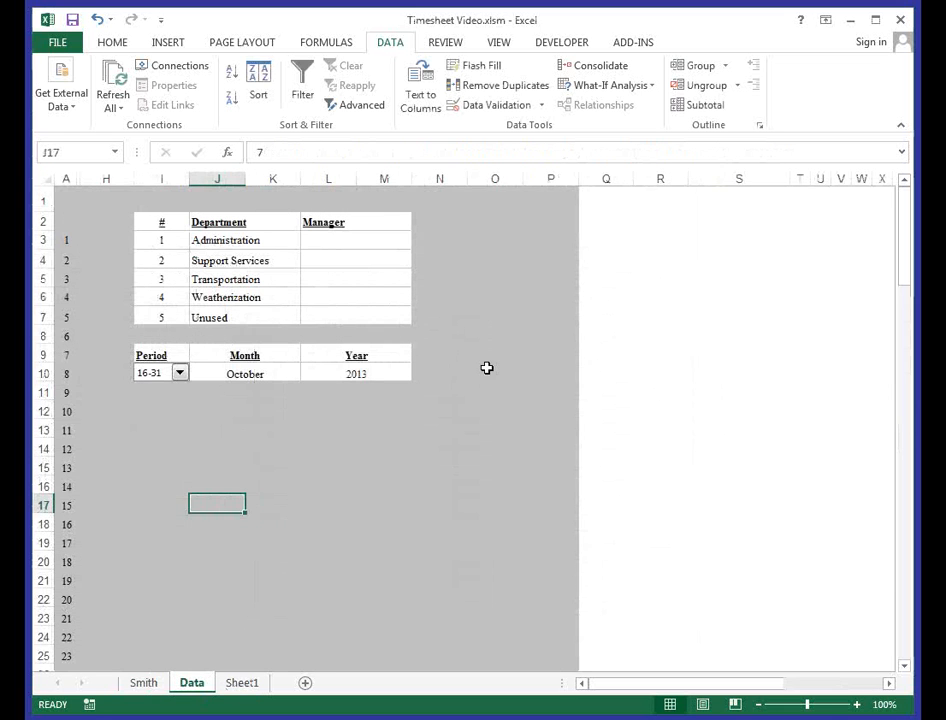
click(282, 371)
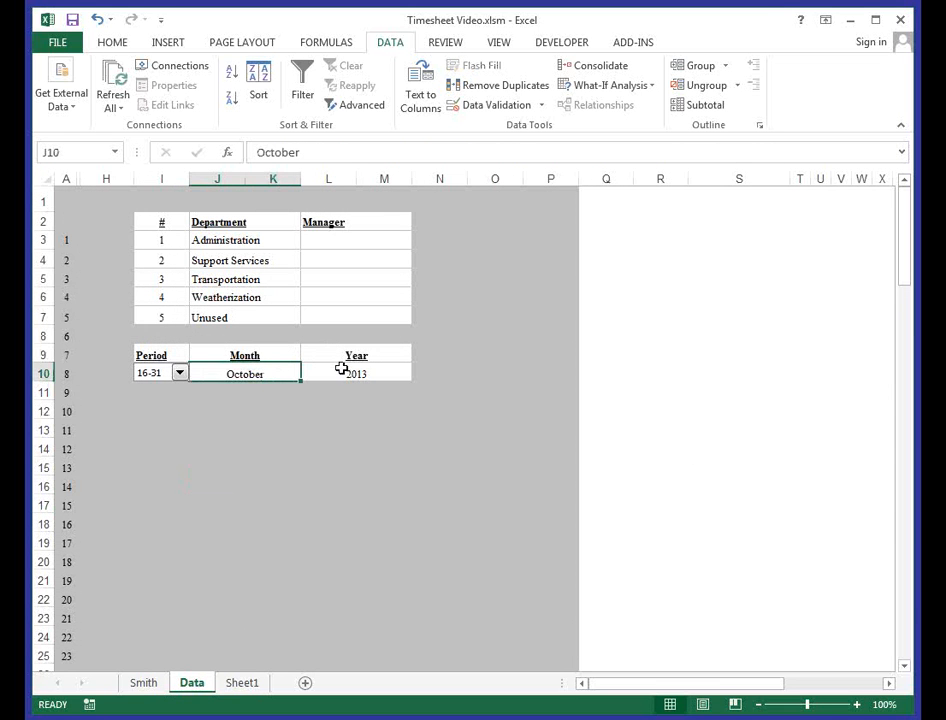
text(August)
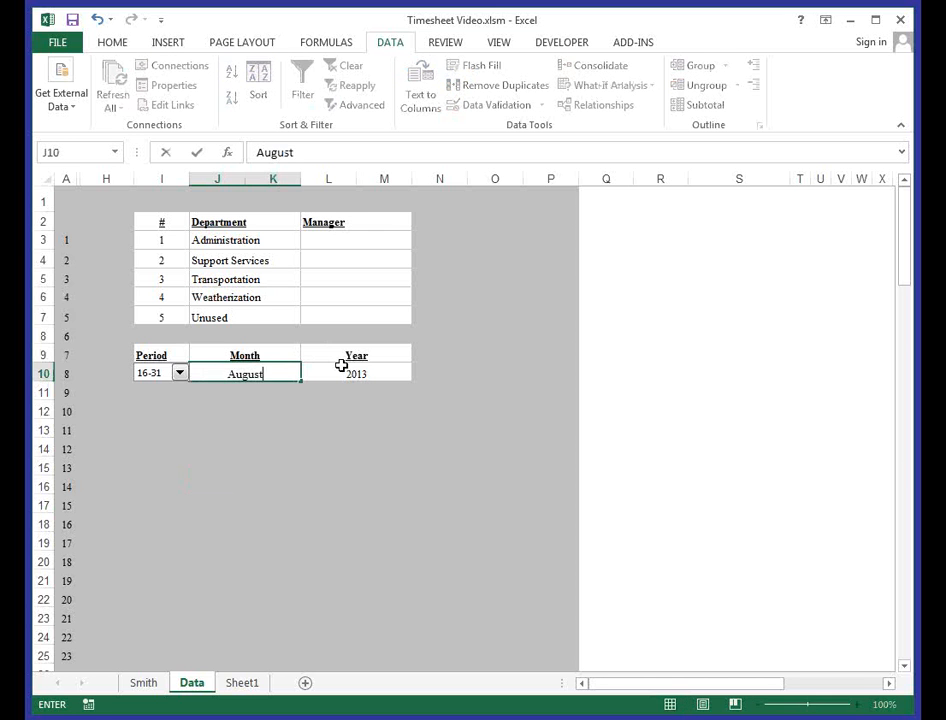
key(Return)
click(160, 686)
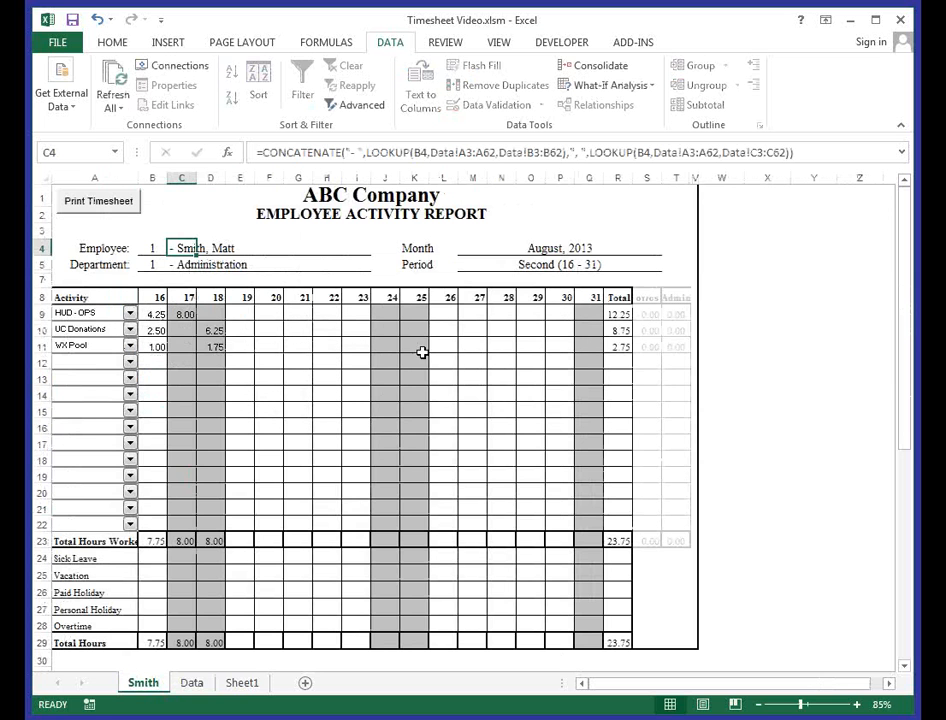
- Set the pay period month on the Data sheet to October
click(241, 682)
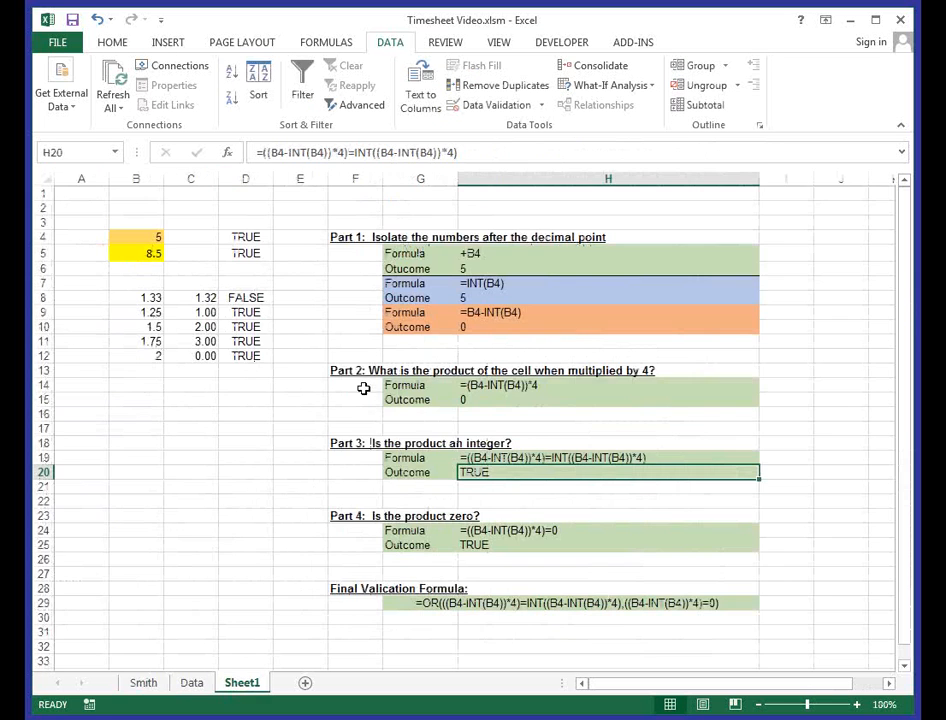
click(192, 682)
click(270, 374)
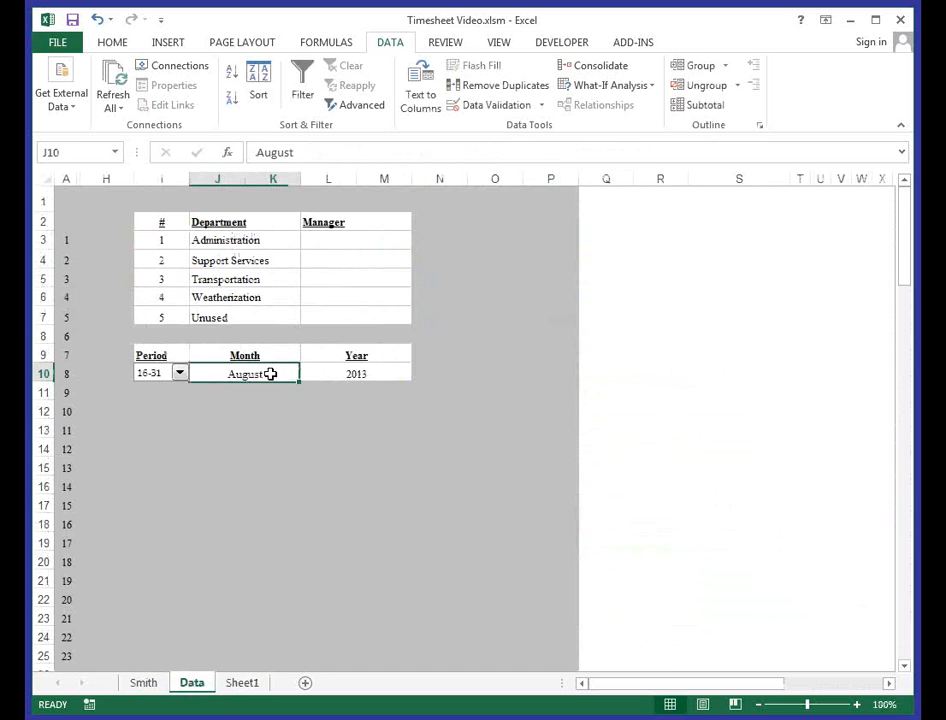
text(October)
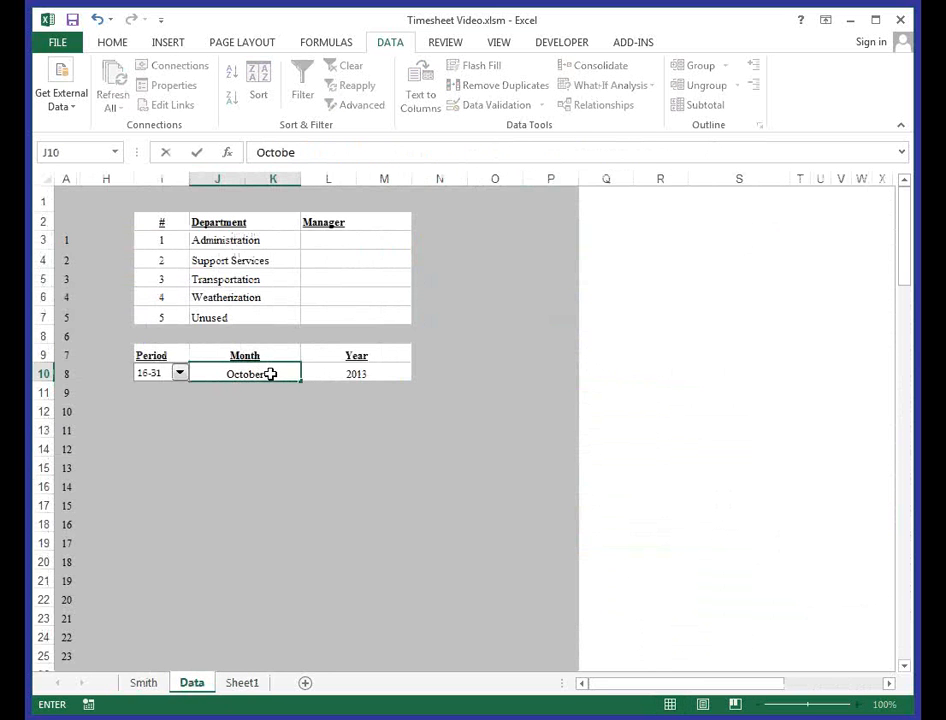
key(Return)
- Select the day 31 column on the employee timesheet, from its header to the Total Hours row (Q8:Q29)
click(146, 683)
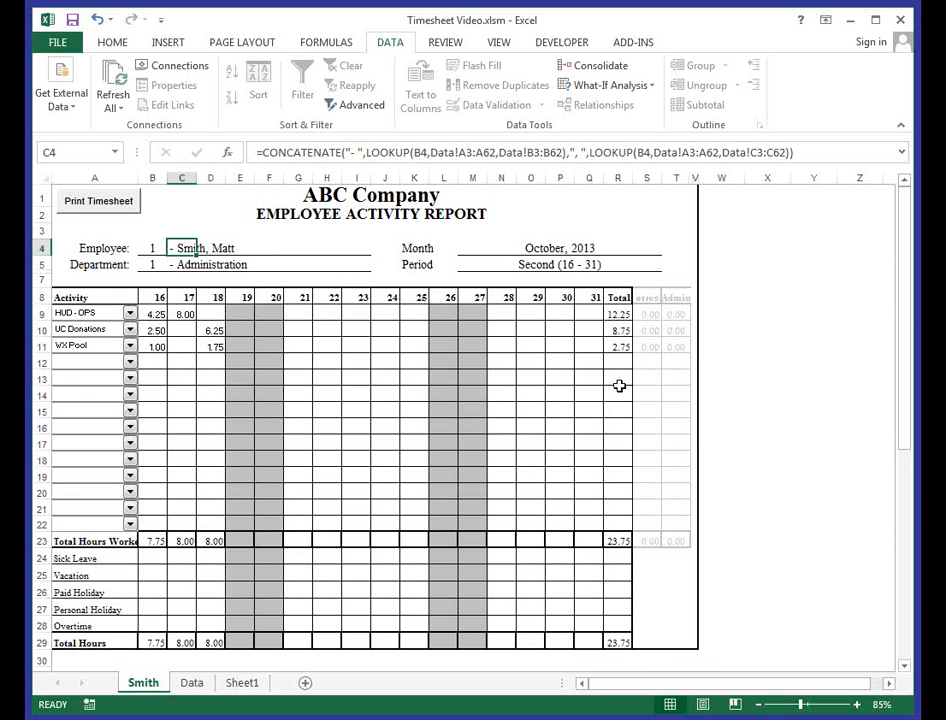
click(591, 297)
drag(591, 297, 589, 641)
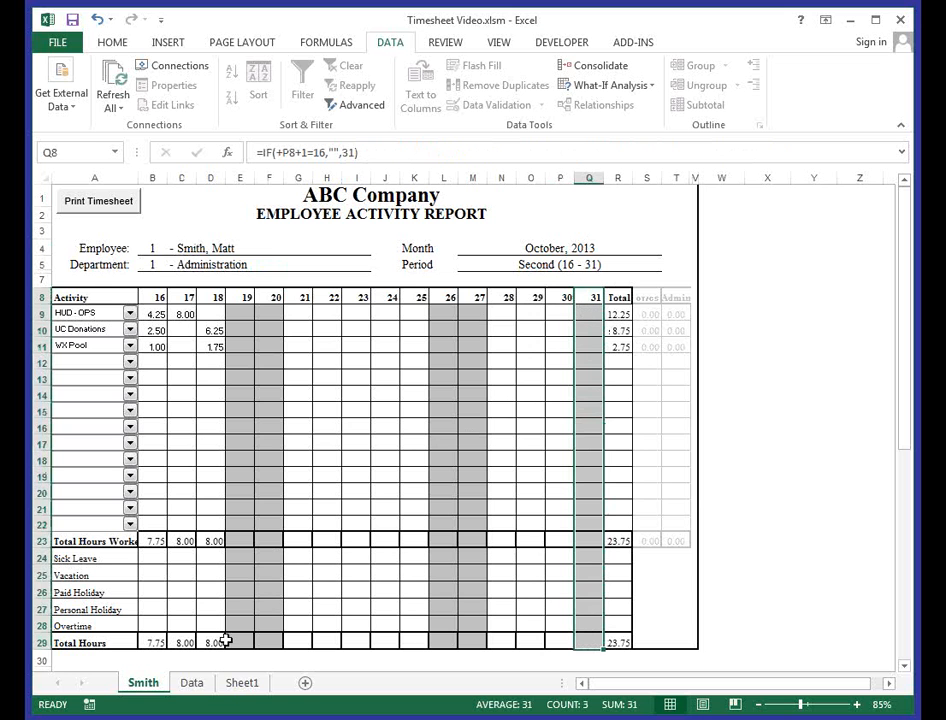
- Set the pay period month to September on the Data sheet and check the day 30 and 31 columns on the employee timesheet
click(192, 683)
click(266, 368)
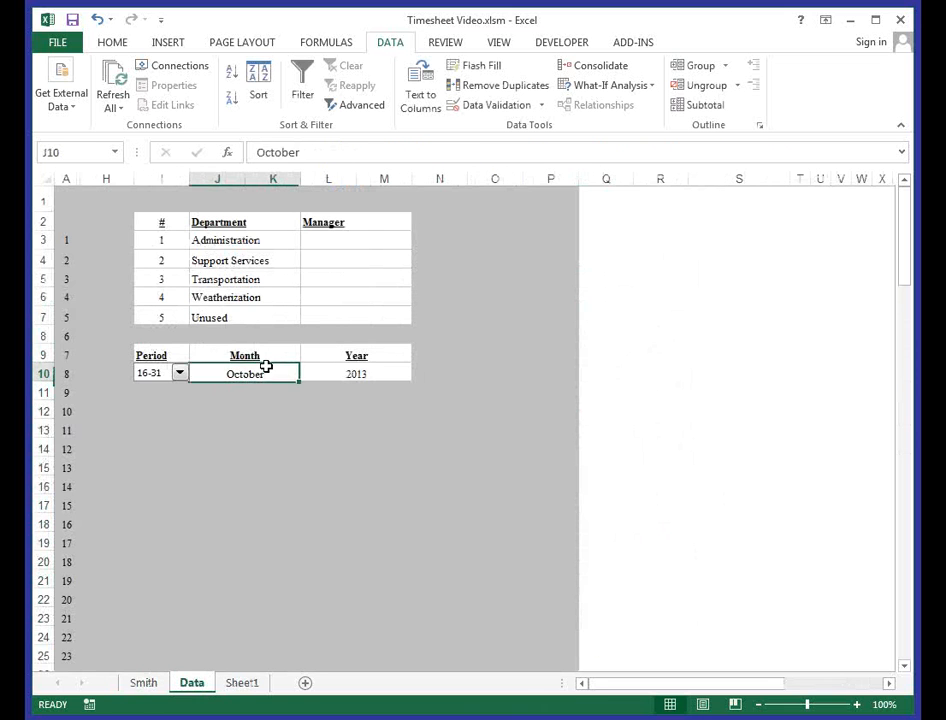
text(September)
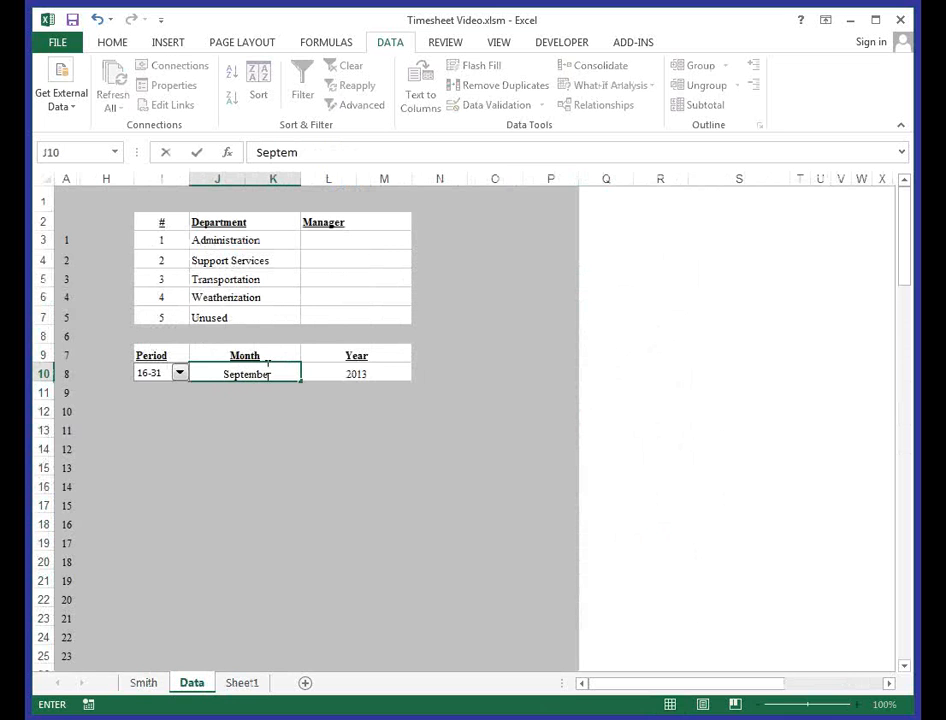
key(Return)
click(160, 683)
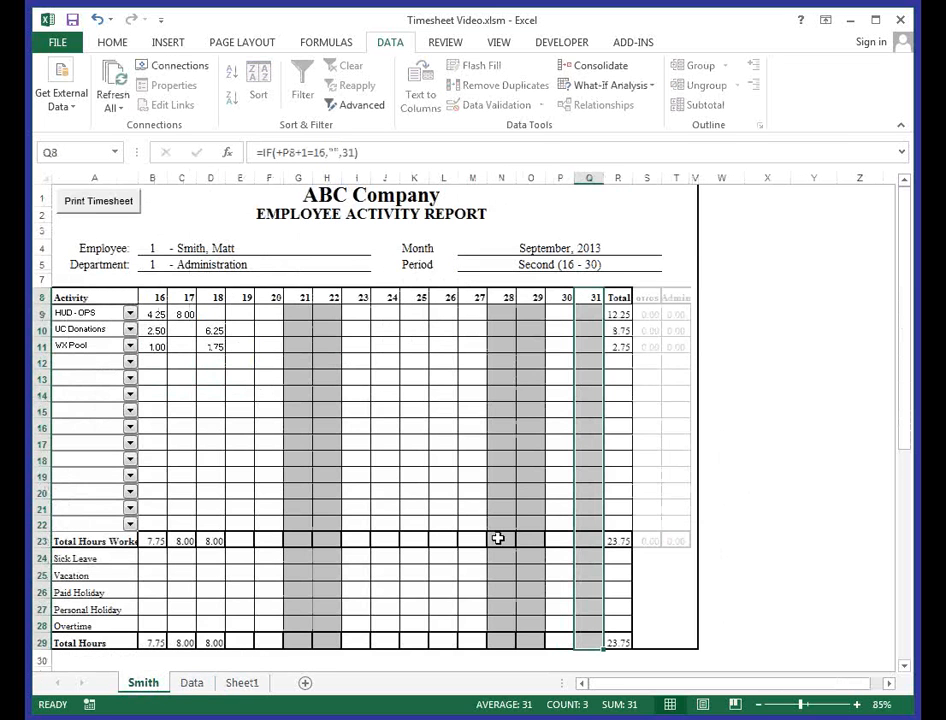
click(553, 437)
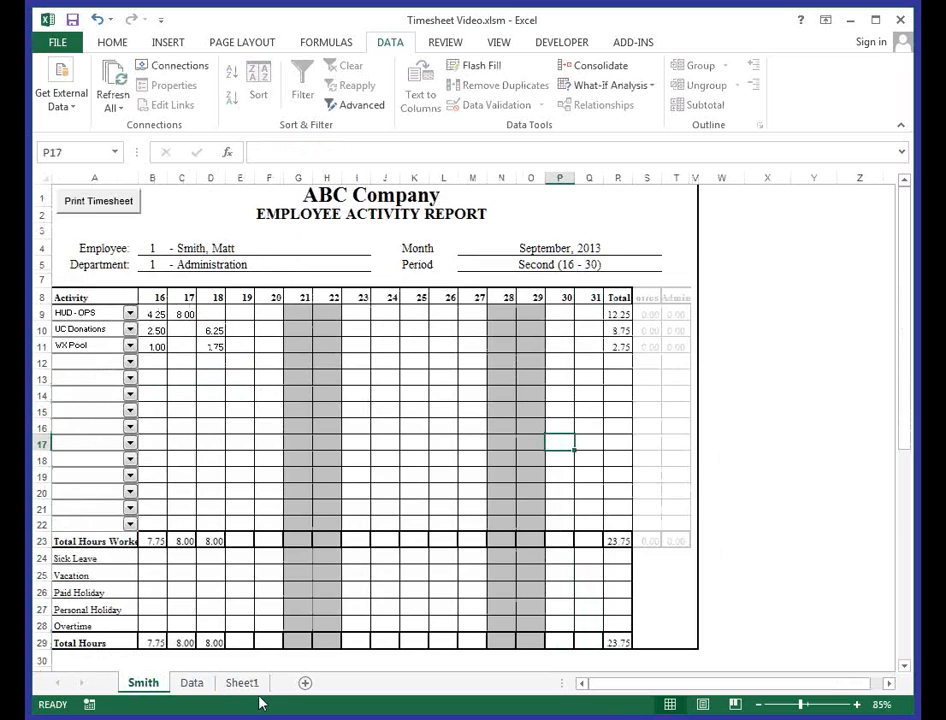
- Change the pay period month on the Data sheet back to October
click(200, 686)
click(289, 374)
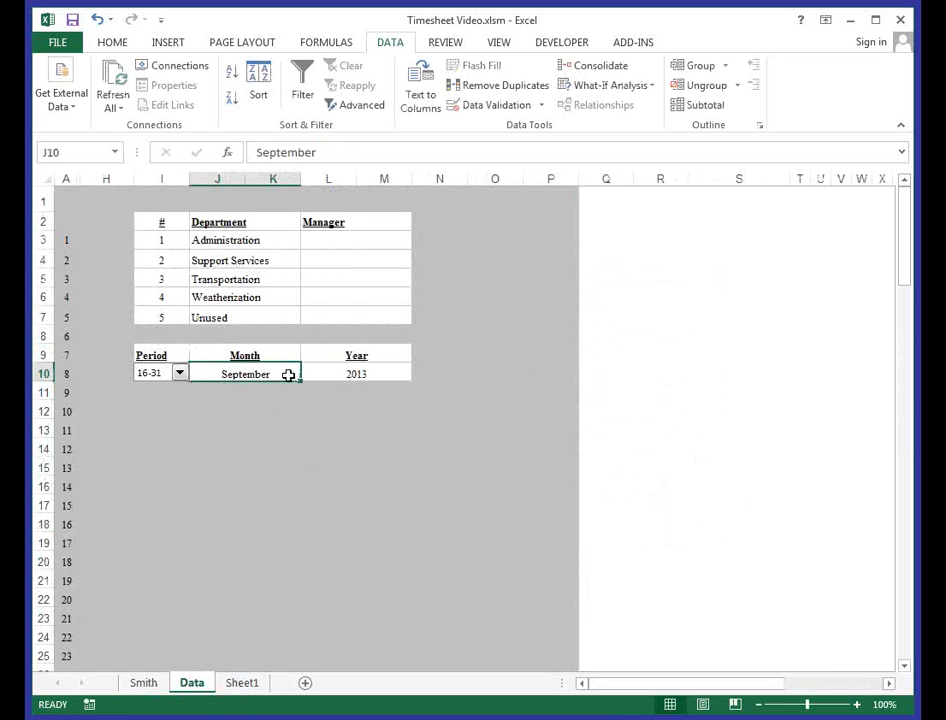
text(Octoer)
key(BackSpace)
key(BackSpace)
text(ber)
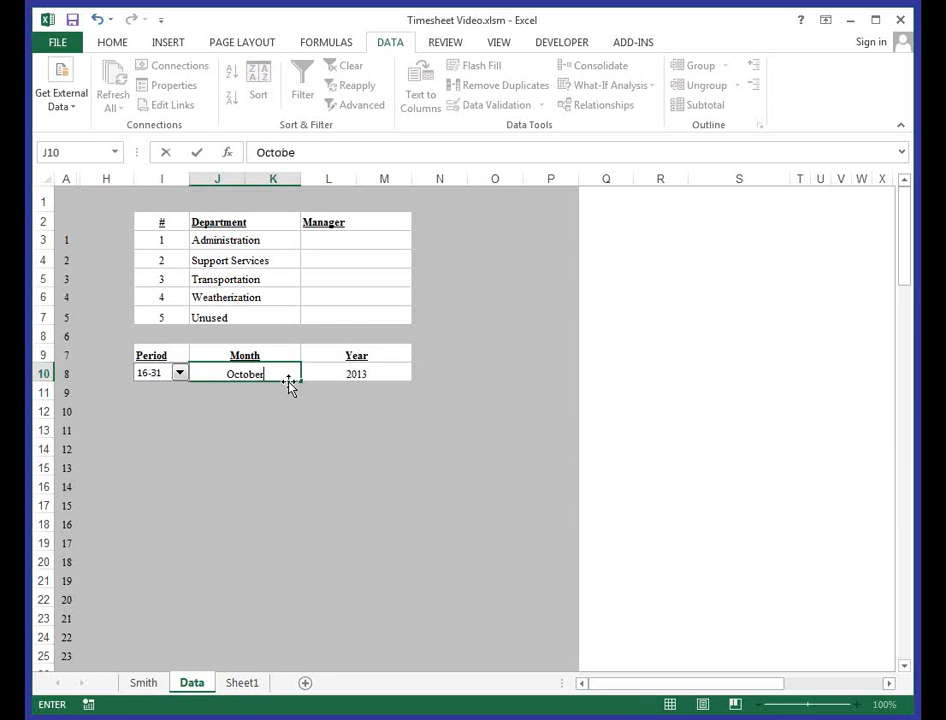
key(Return)
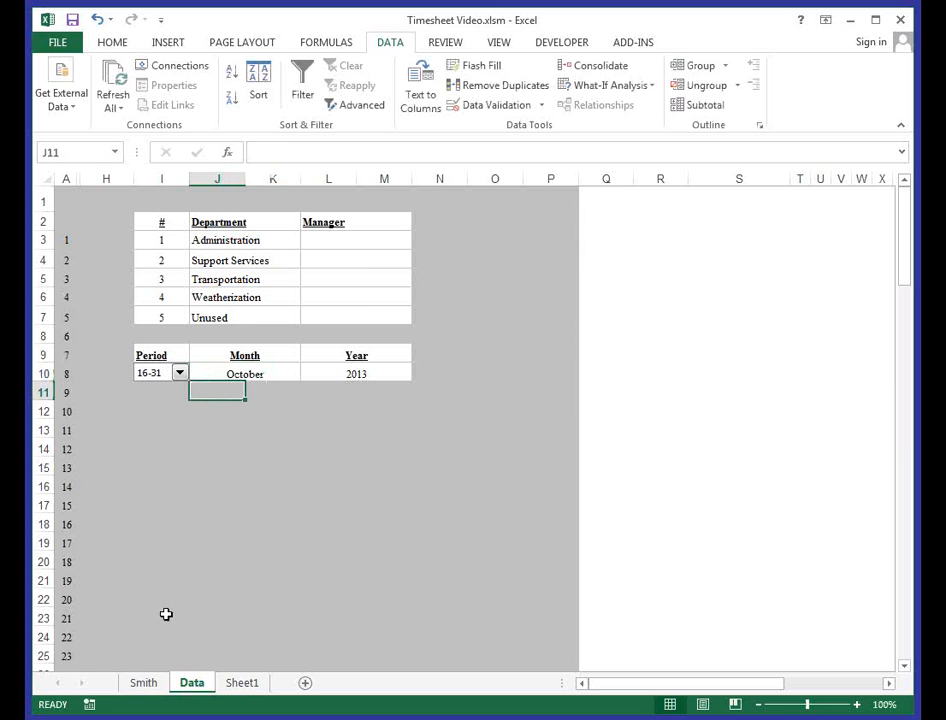
- Enter 4.33 hours for HUD - OPS on day 16 (cell B9) of the employee timesheet
click(152, 685)
click(163, 330)
click(164, 317)
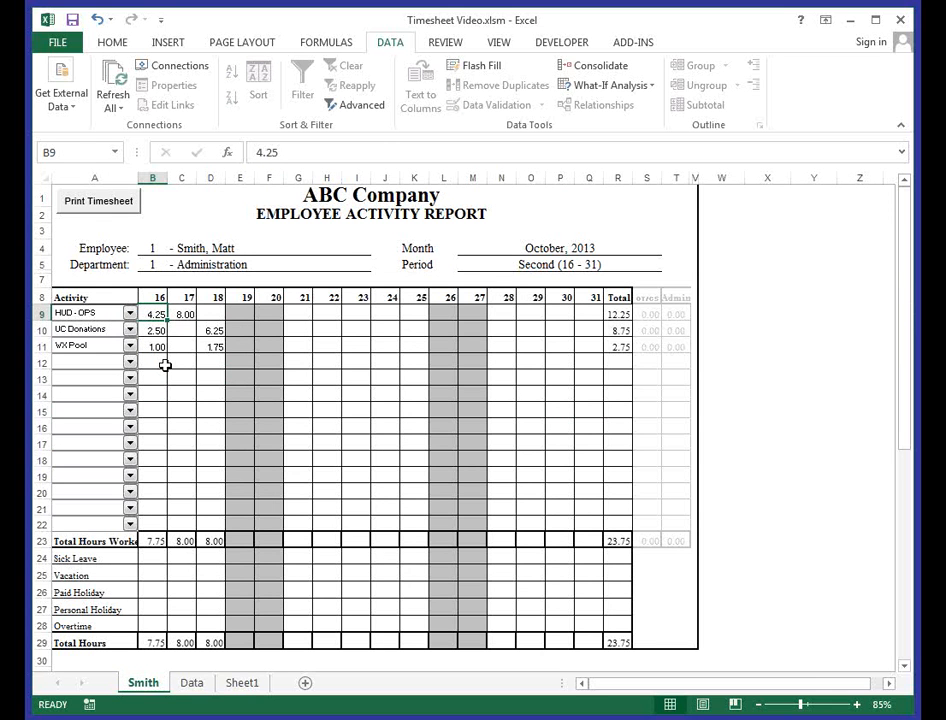
text(4)
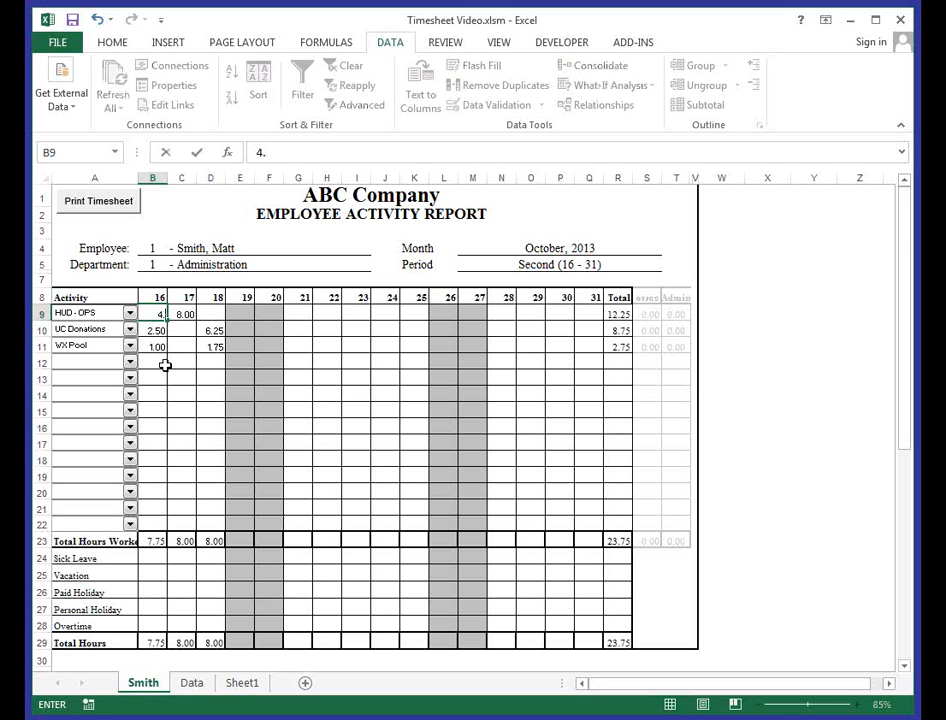
key(Return)
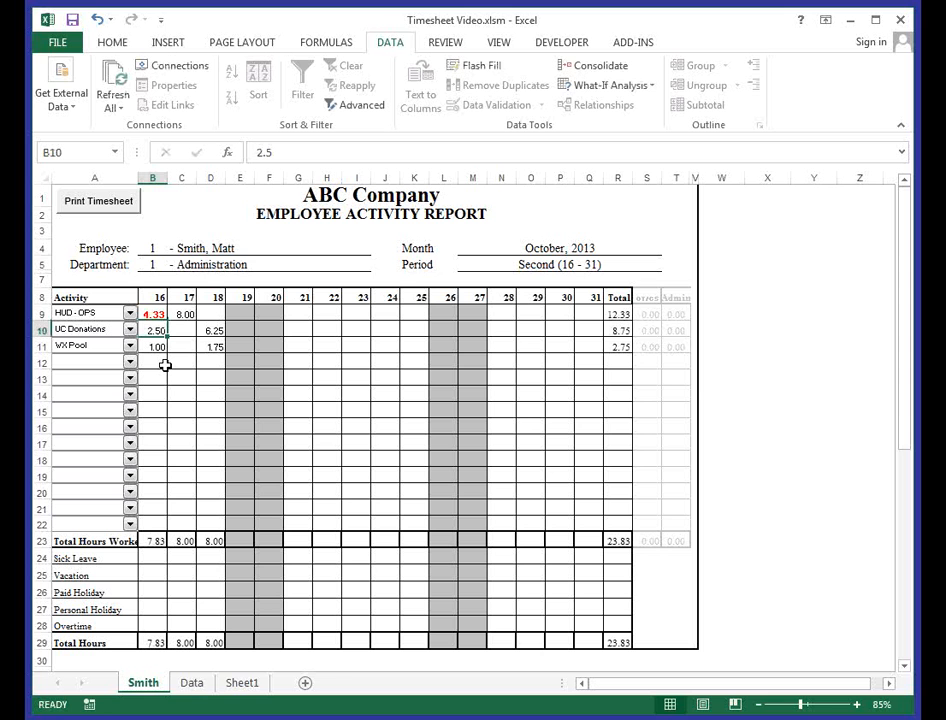
- Replace the HUD - OPS hours for day 16 with 4.257
key(Up)
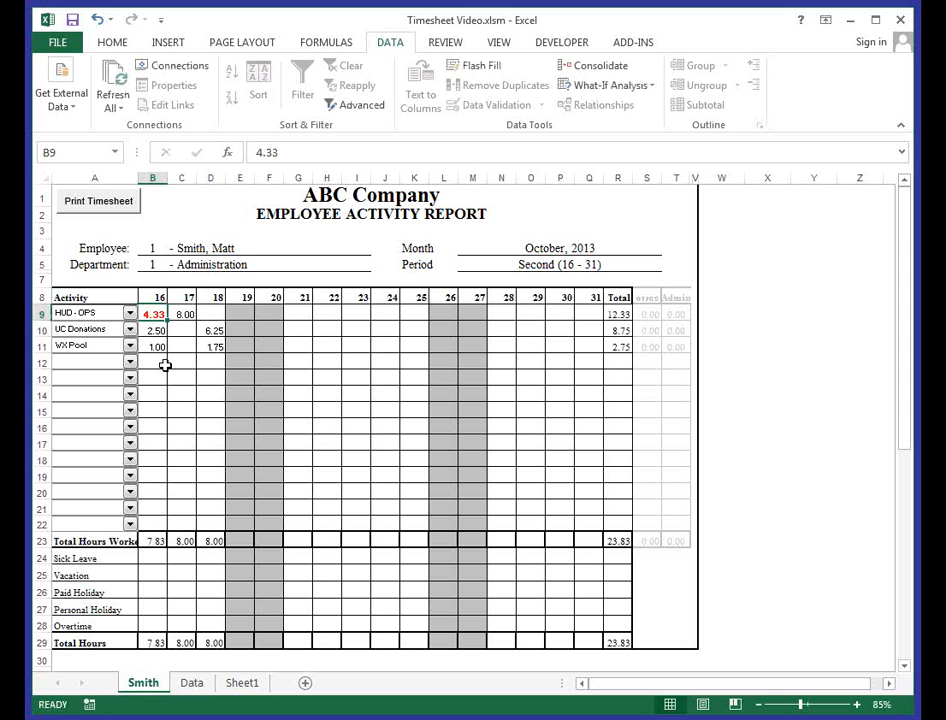
text(4.257)
key(Return)
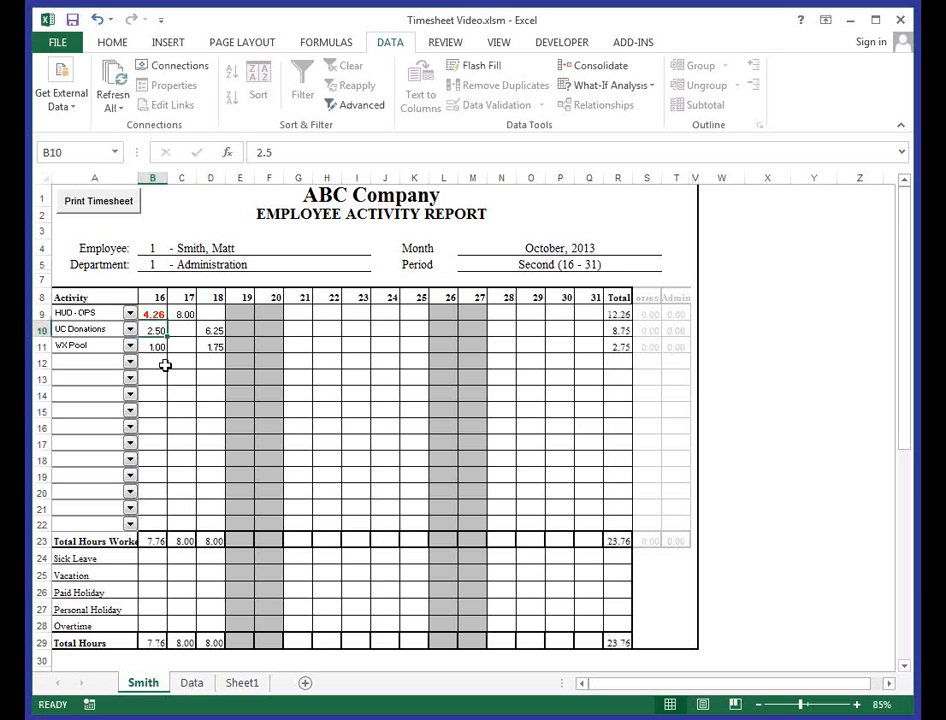
- Set the HUD - OPS hours for day 16 to 4.25
key(Up)
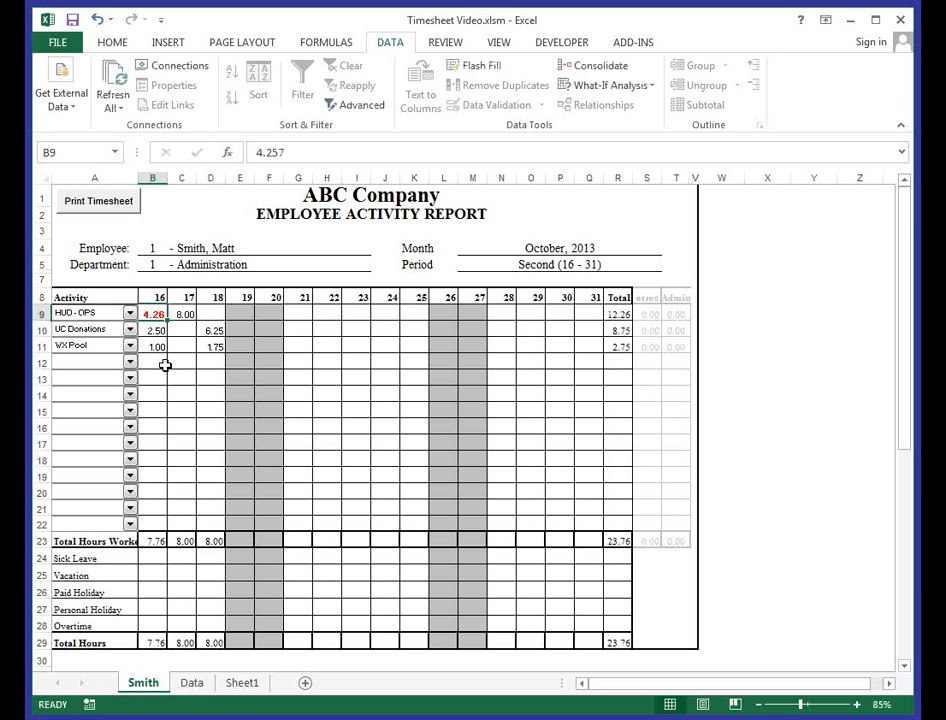
text(4.25)
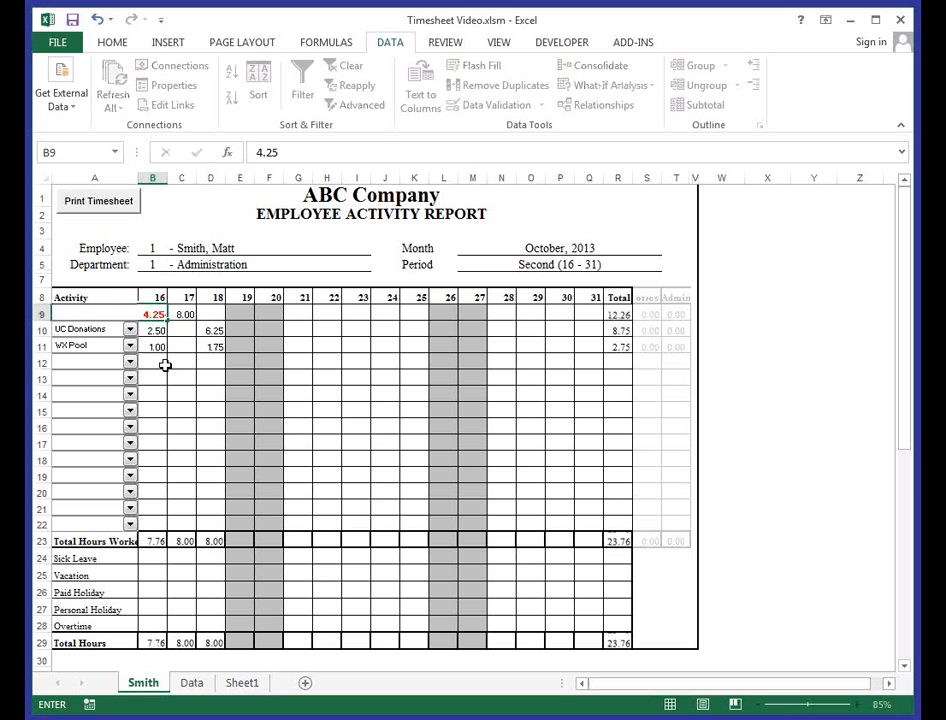
key(Return)
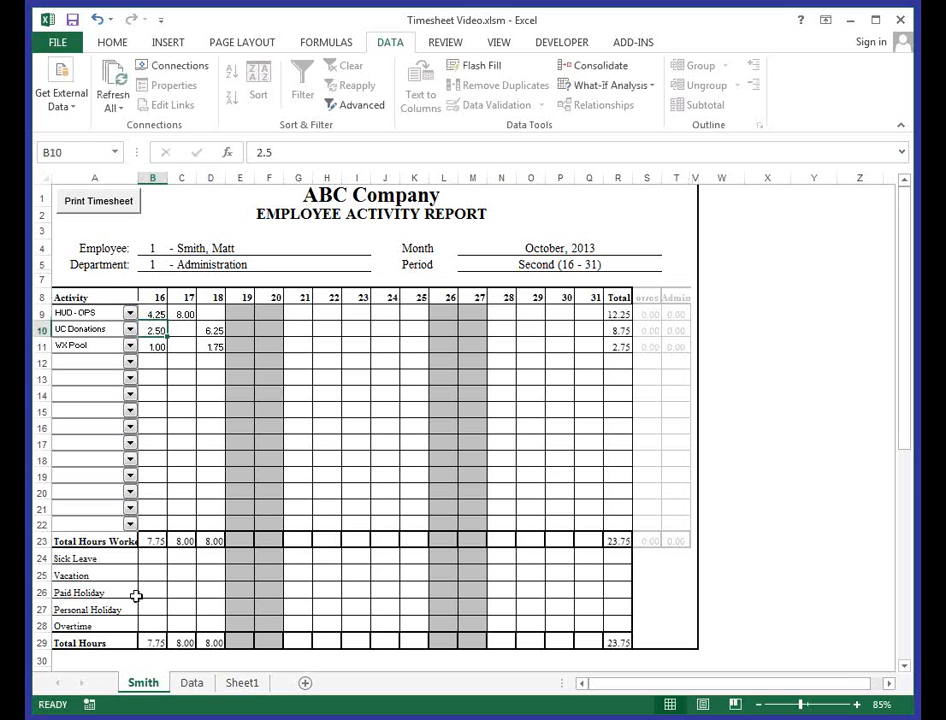
- On Sheet1, examine the final validation formula in G29, the test value in B4 and the decimal-part formula in H10
click(243, 683)
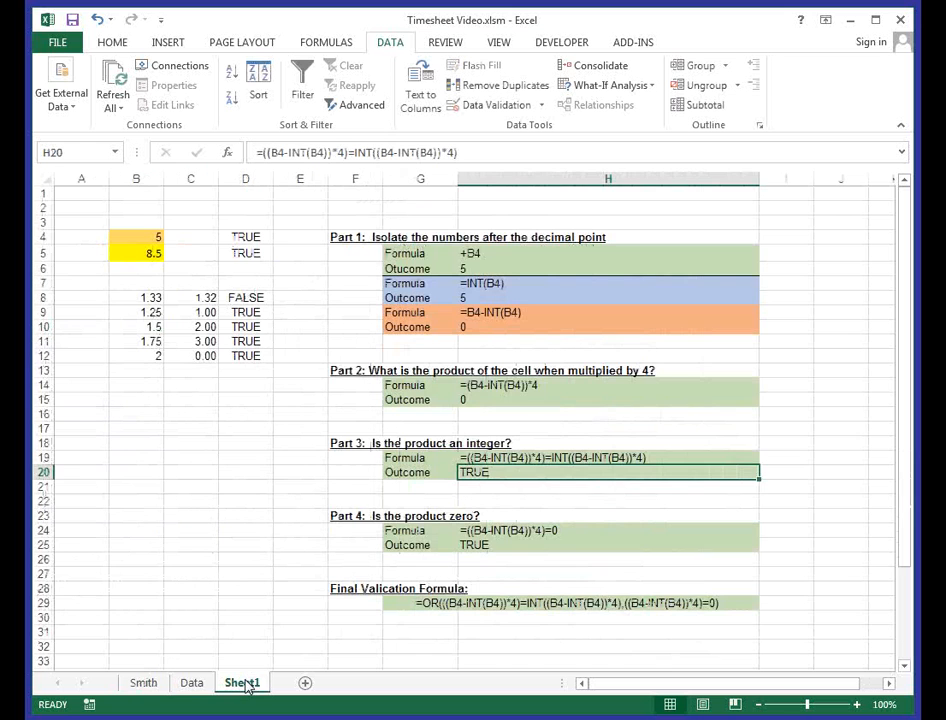
click(411, 607)
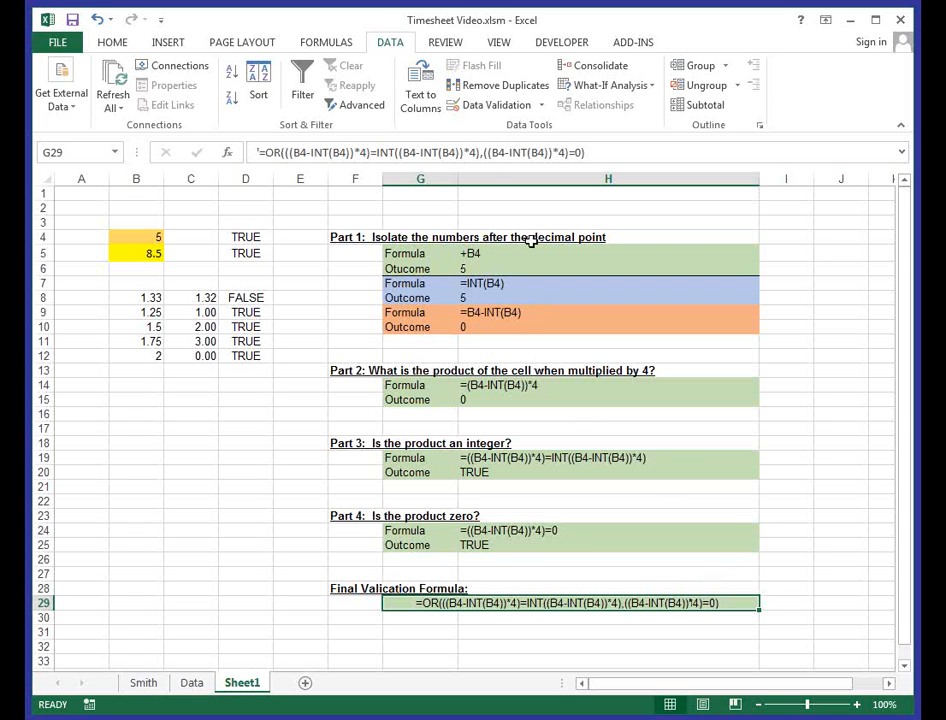
click(142, 238)
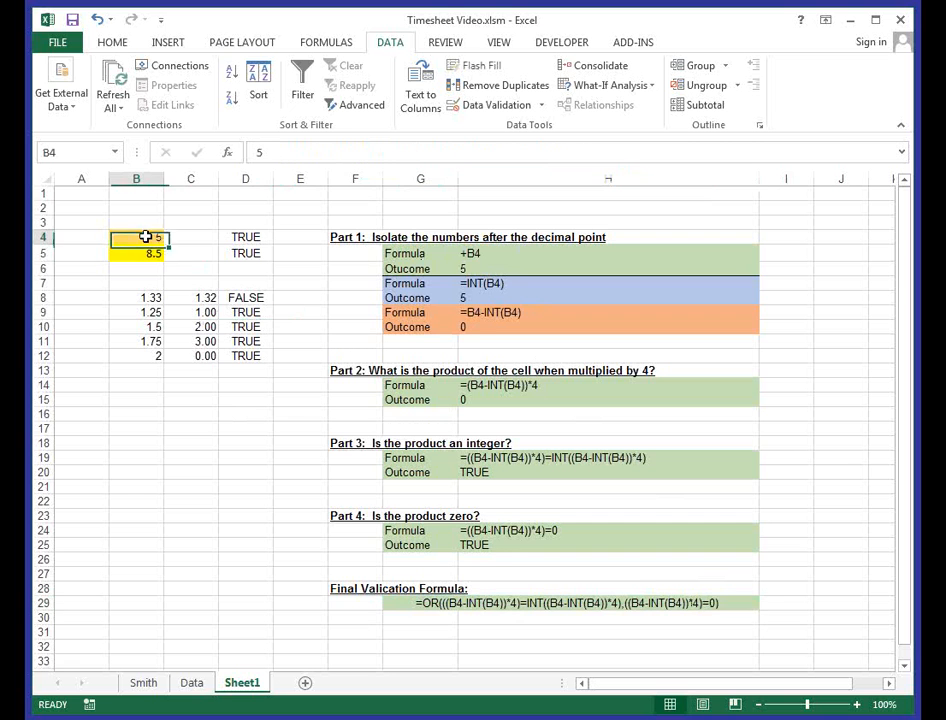
click(488, 322)
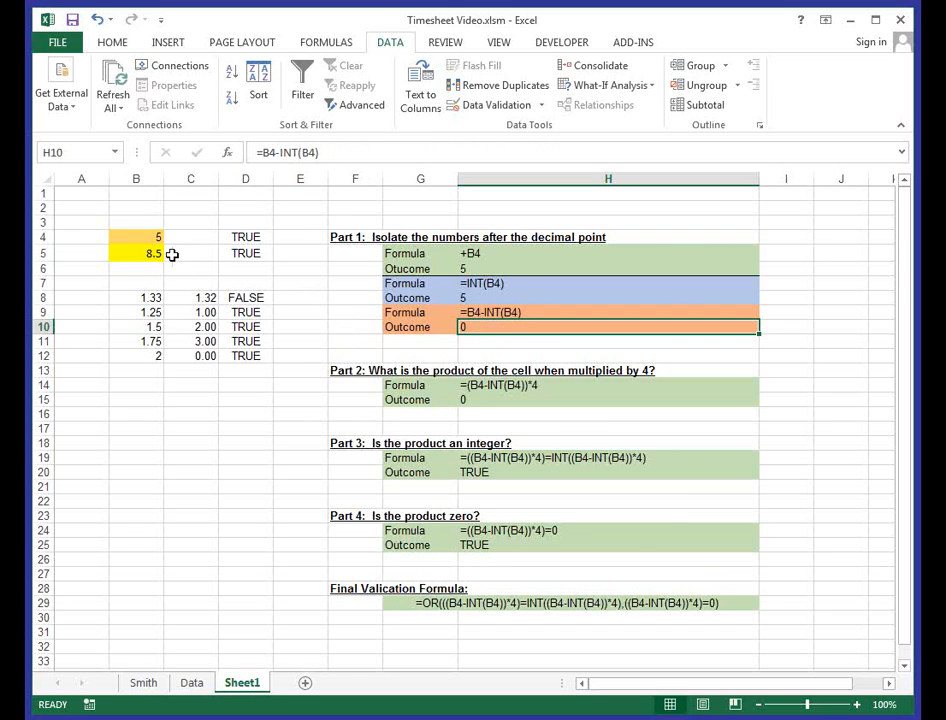
- Set the test value in cell B4 of Sheet1 to 5.25
click(154, 239)
text(5.25)
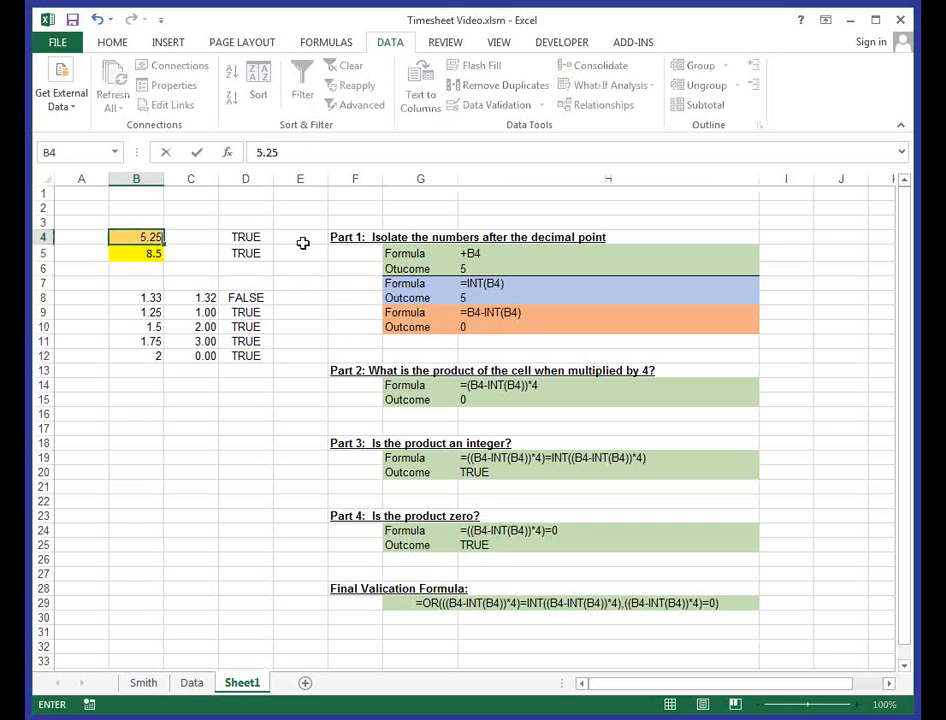
key(Return)
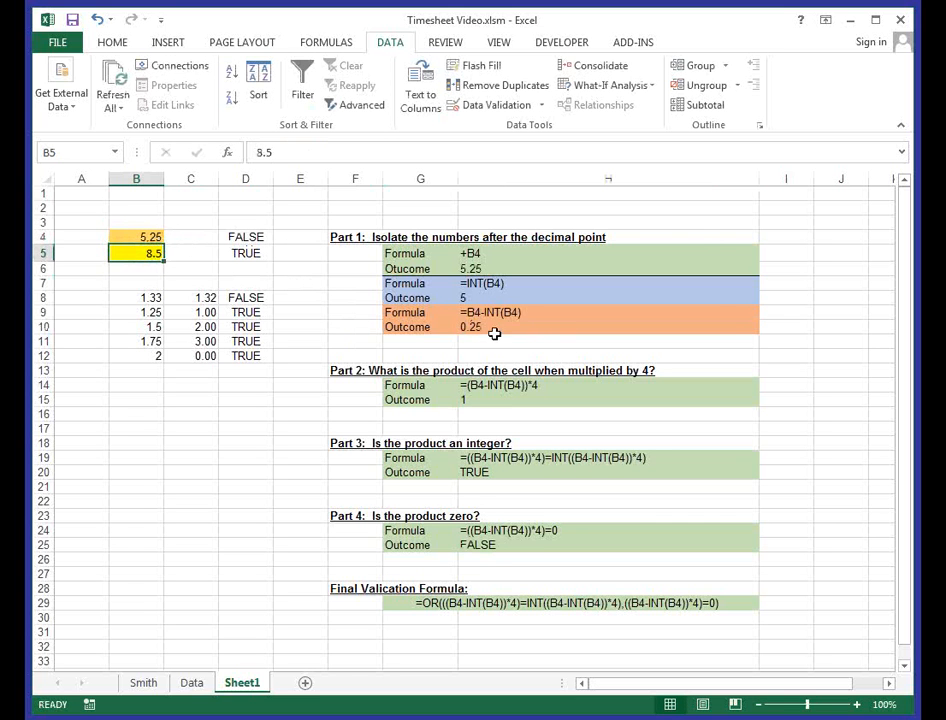
- Examine the Part 1 cells that isolate the decimals: H10, the B4 reference in H5 and H6, and the INT formula in H7
click(494, 327)
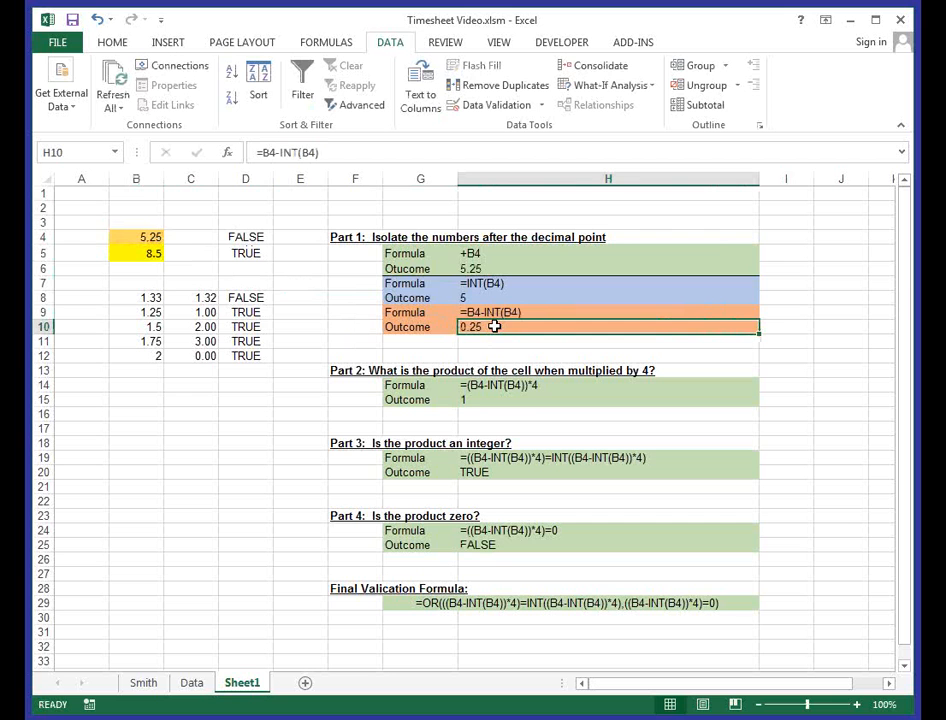
click(470, 253)
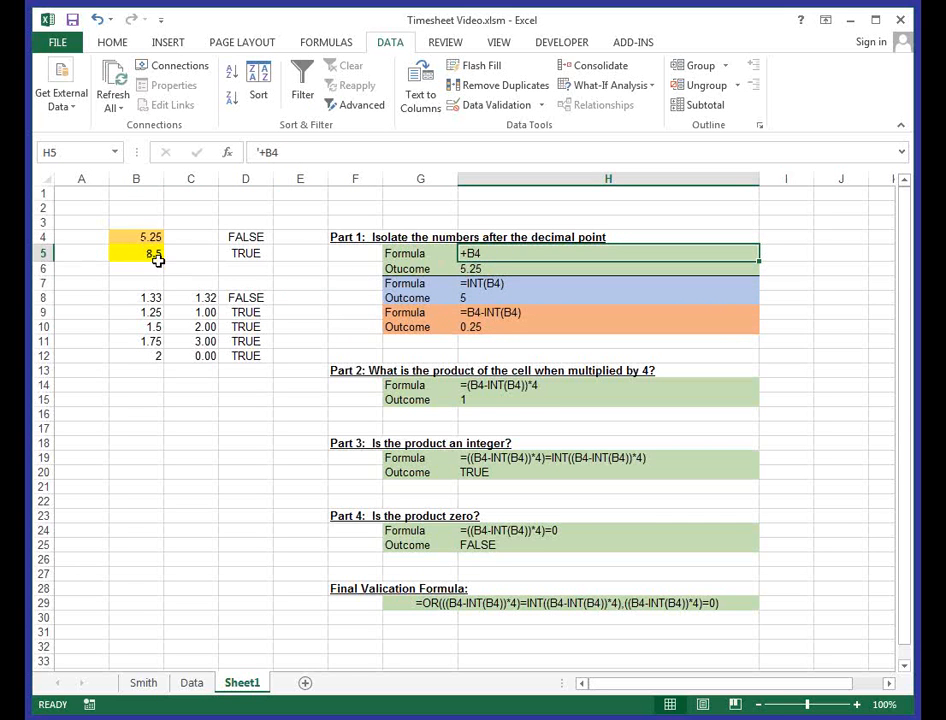
click(560, 271)
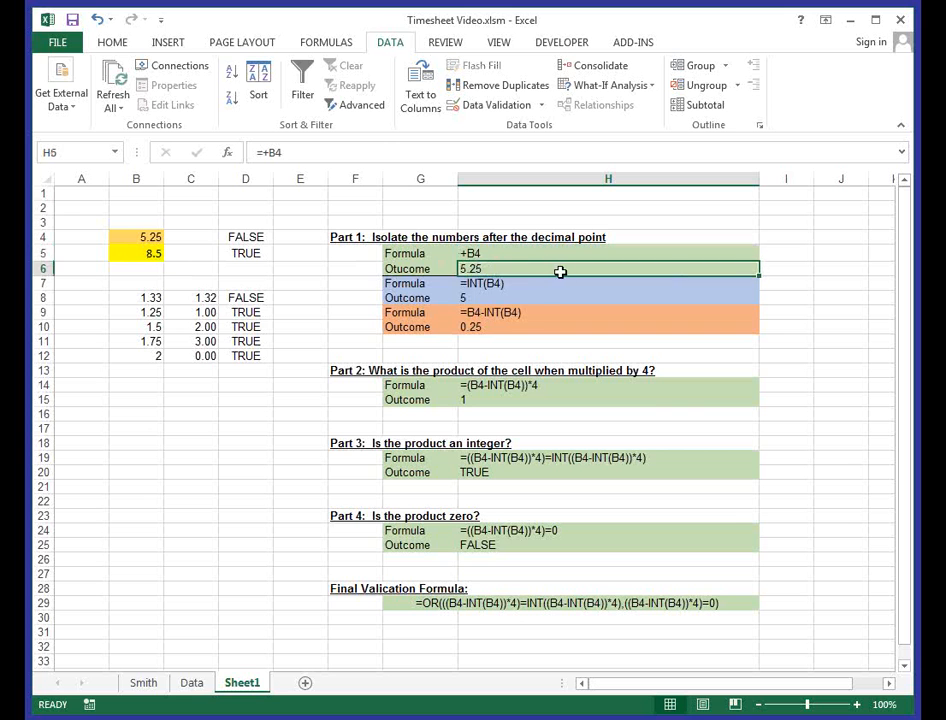
click(535, 284)
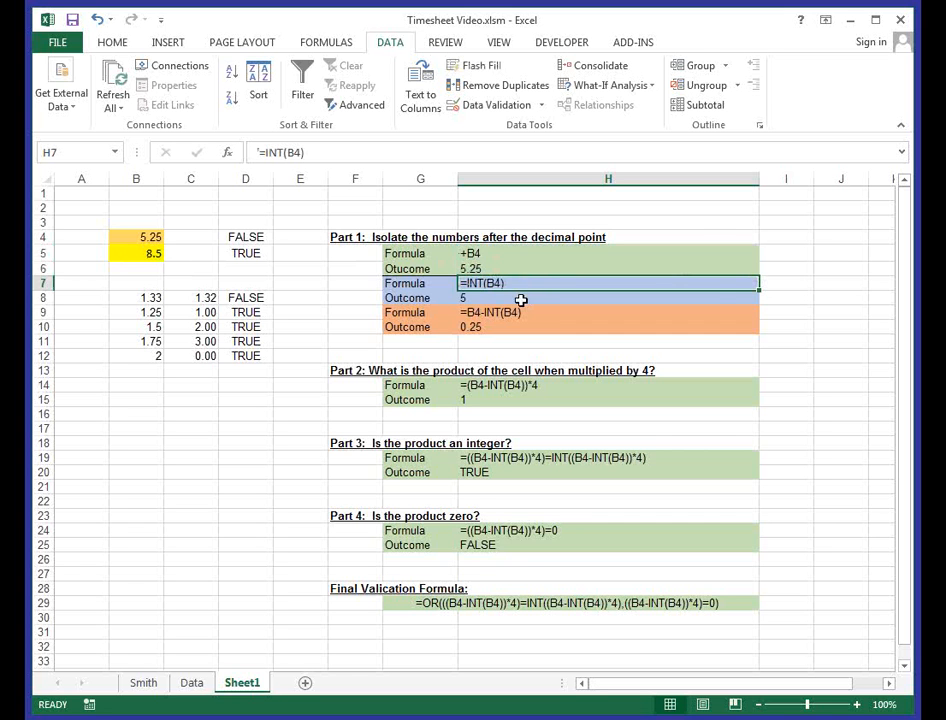
- Set the test value in cell B4 of Sheet1 to 5.75
click(521, 299)
click(158, 235)
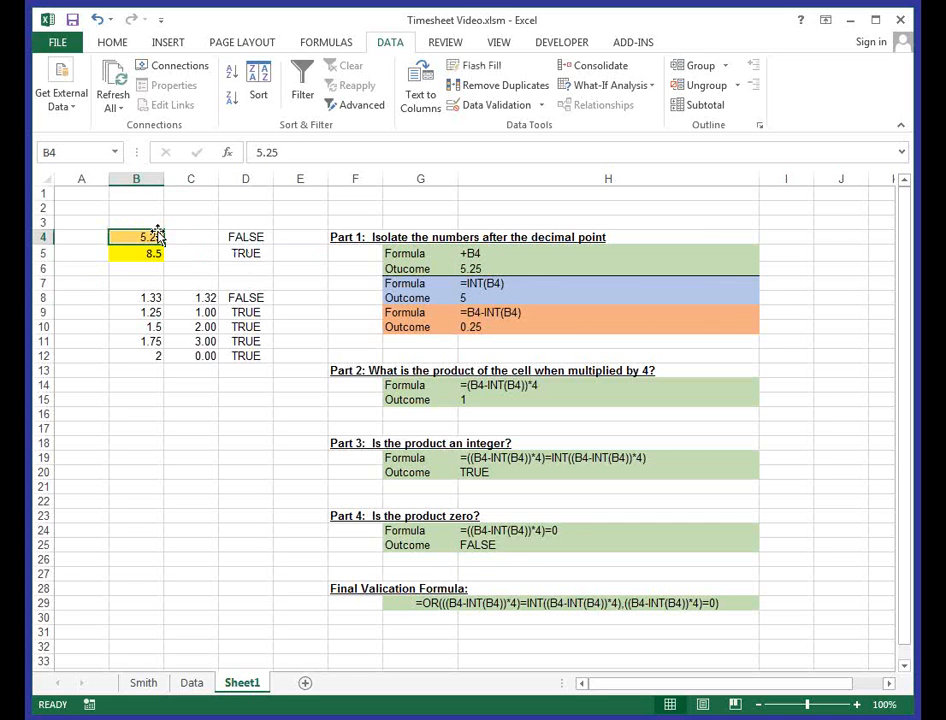
text(5.75)
key(Return)
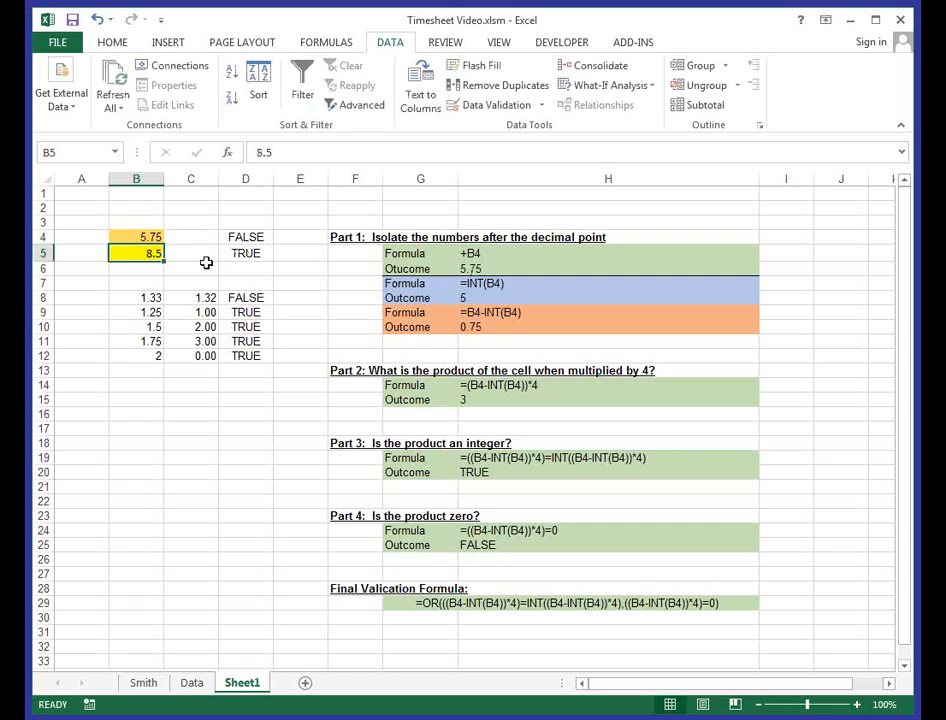
- Examine the Part 1 outcomes in H8 and H10, and the Part 2 multiply-by-4 formula and outcome in H14 and H15
click(458, 297)
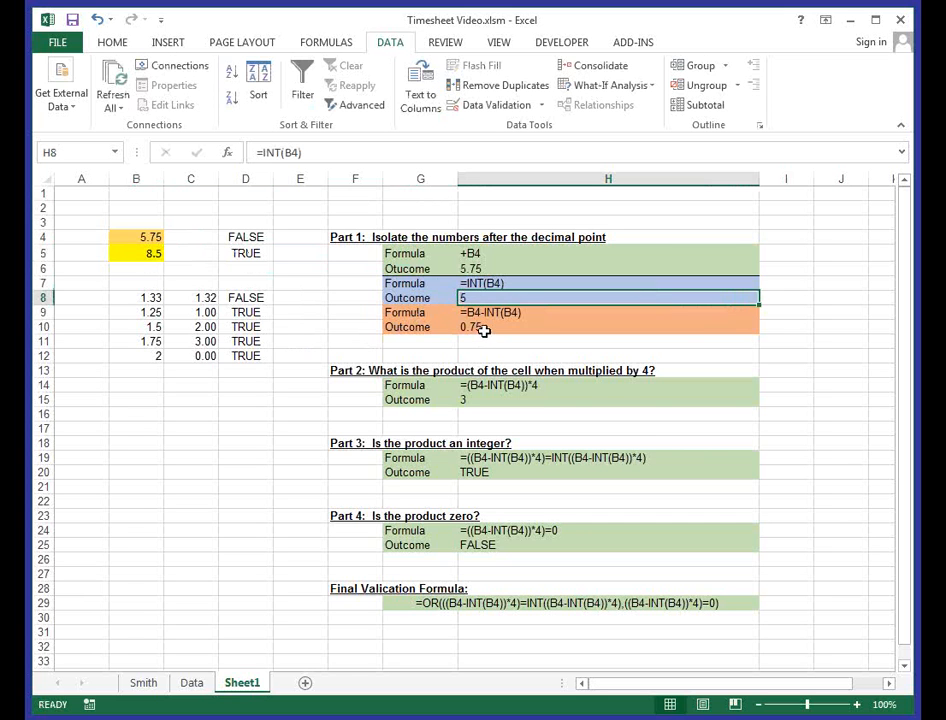
click(481, 328)
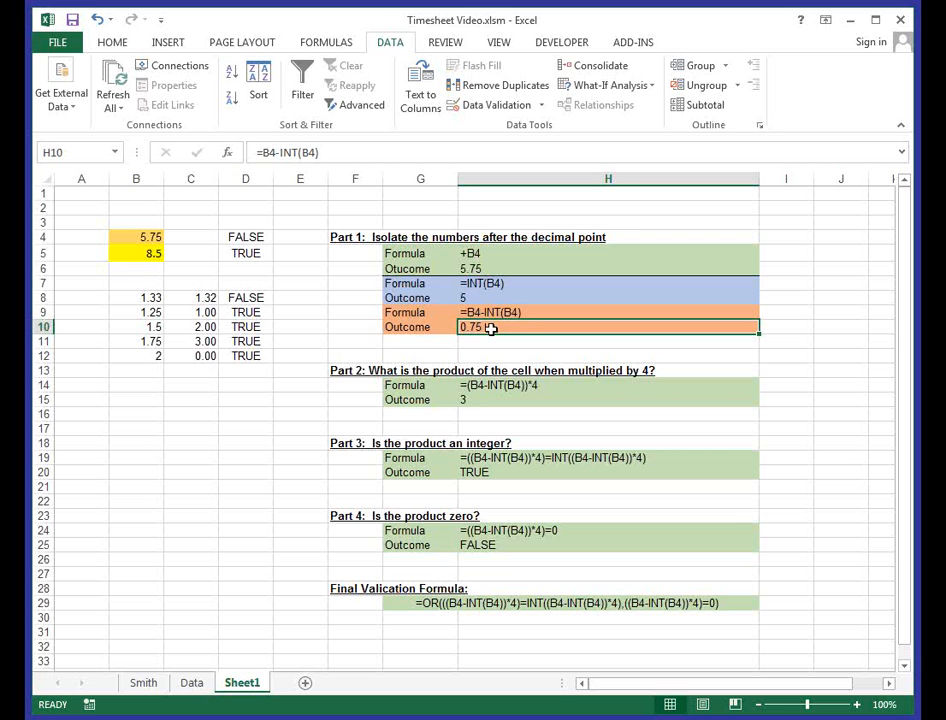
click(470, 385)
click(492, 385)
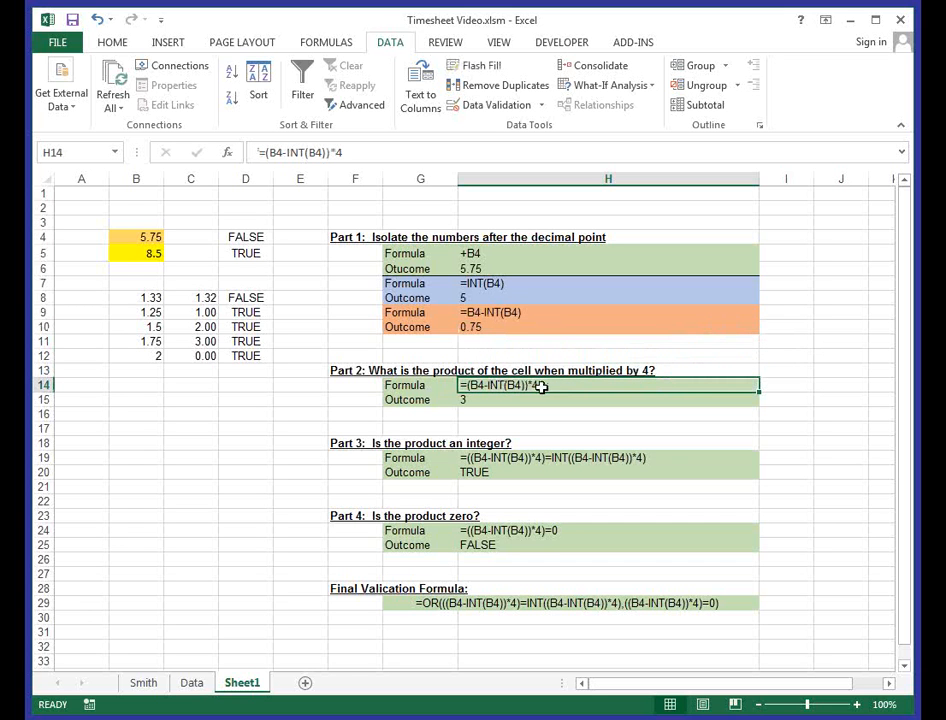
click(513, 327)
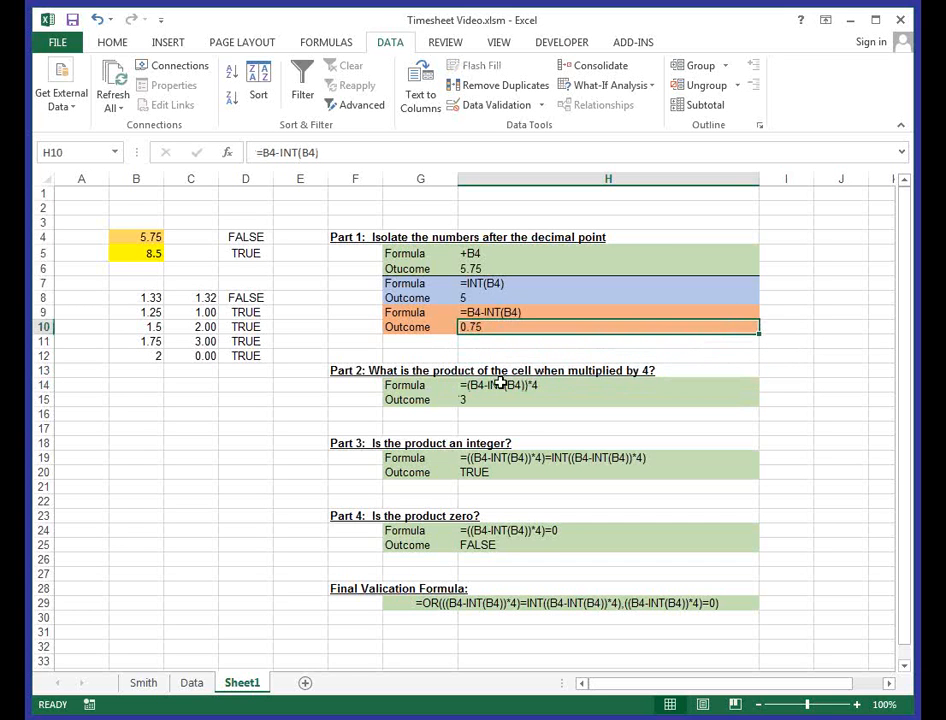
click(496, 380)
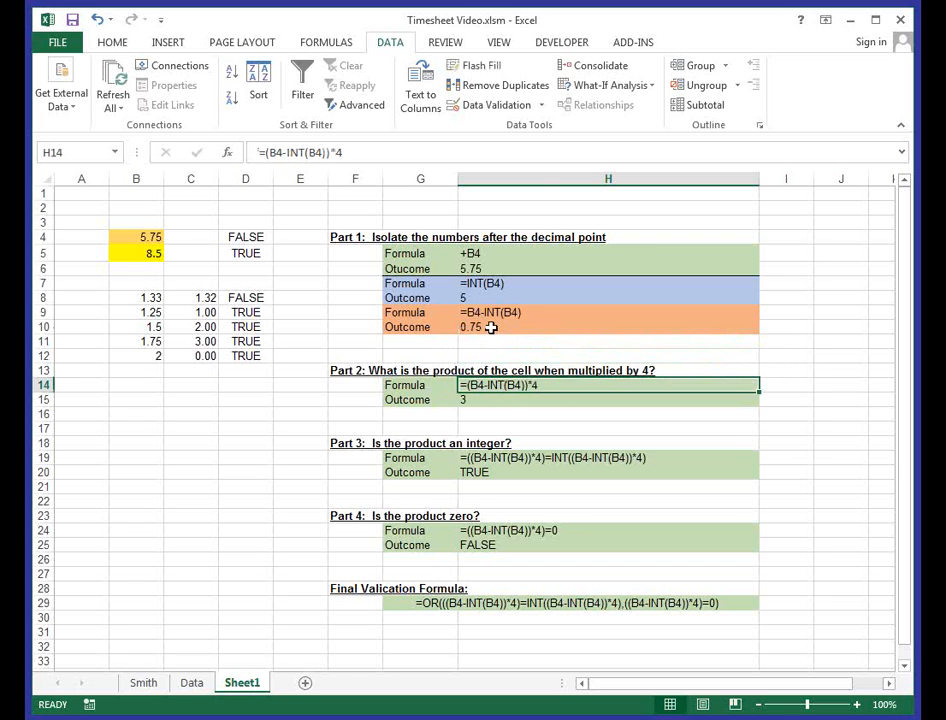
click(491, 399)
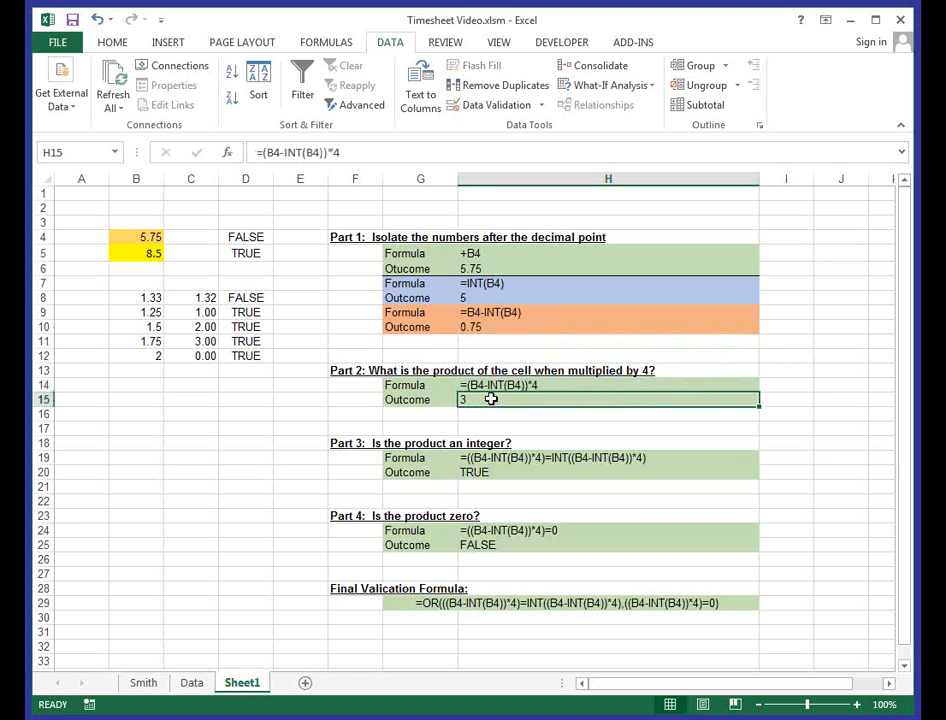
- Set the test value in B4 to 5.25 and check the Part 2 outcome in H15
click(145, 240)
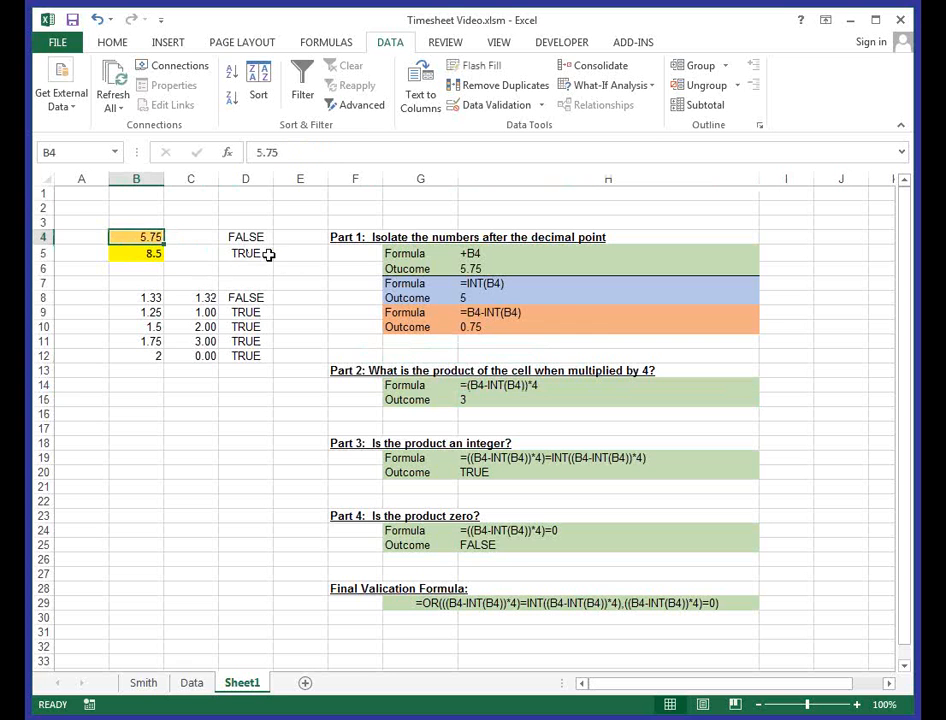
text(5.25)
key(Return)
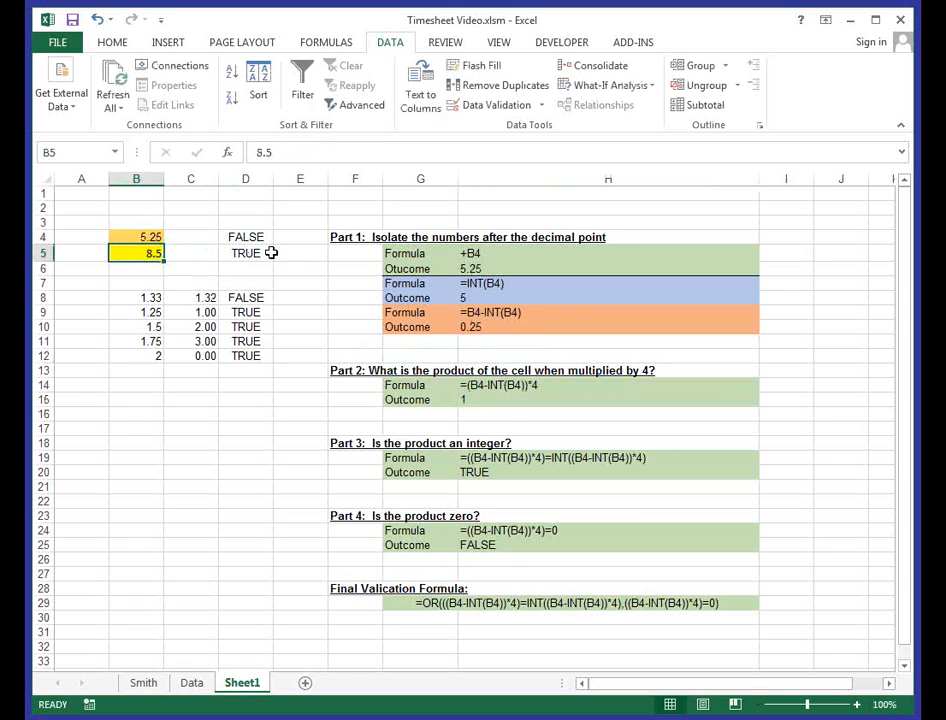
click(492, 399)
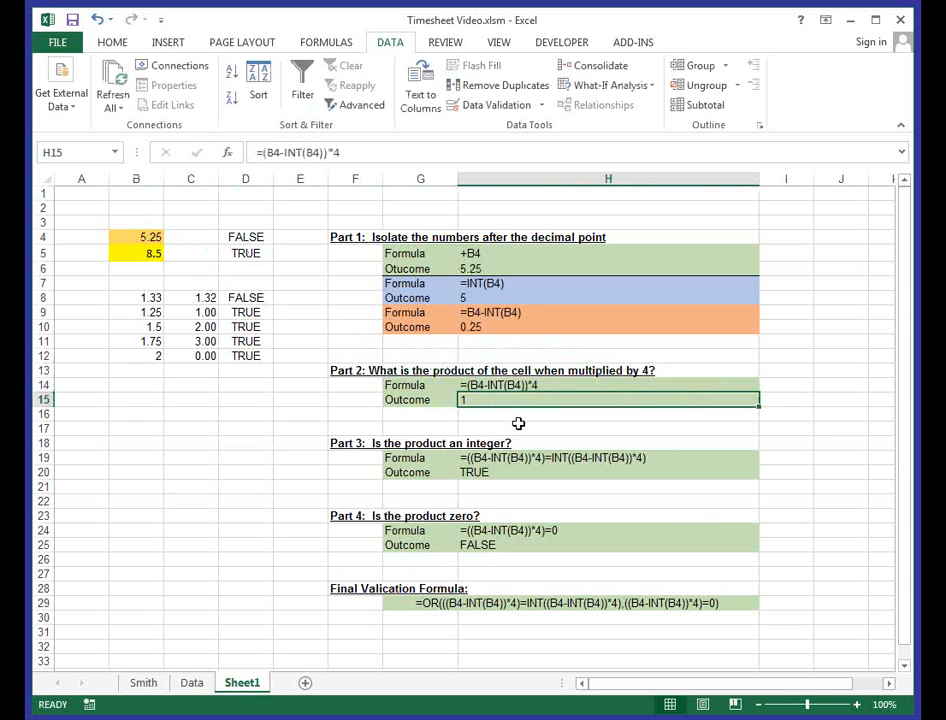
- Set the test value in B4 to 5.33 and check the Part 2 formula and outcome in H14 and H15
click(120, 236)
text(5.33)
key(Return)
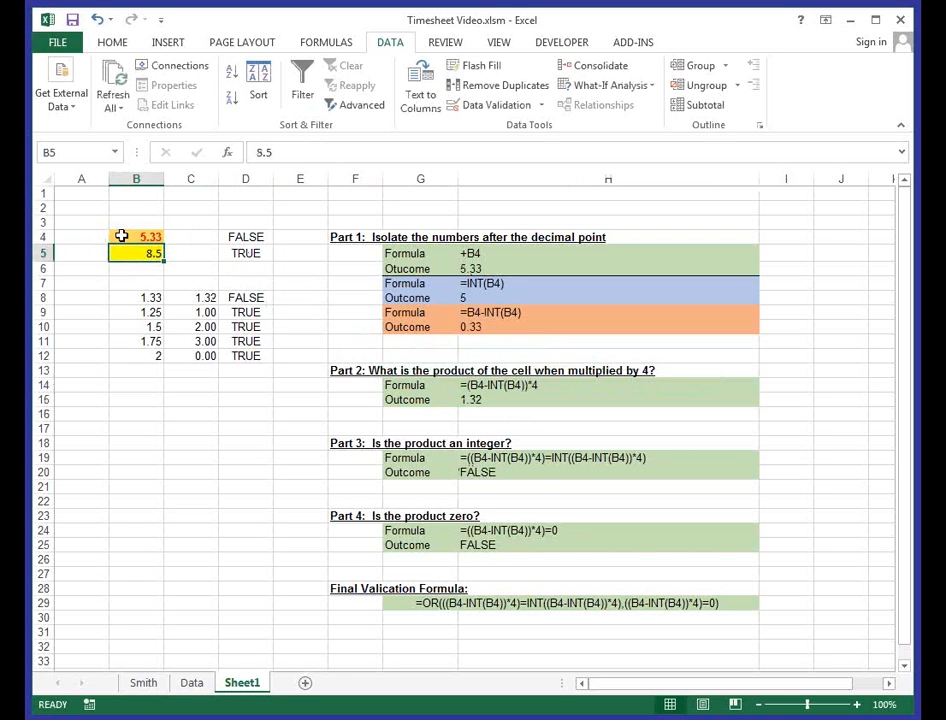
click(462, 389)
click(467, 399)
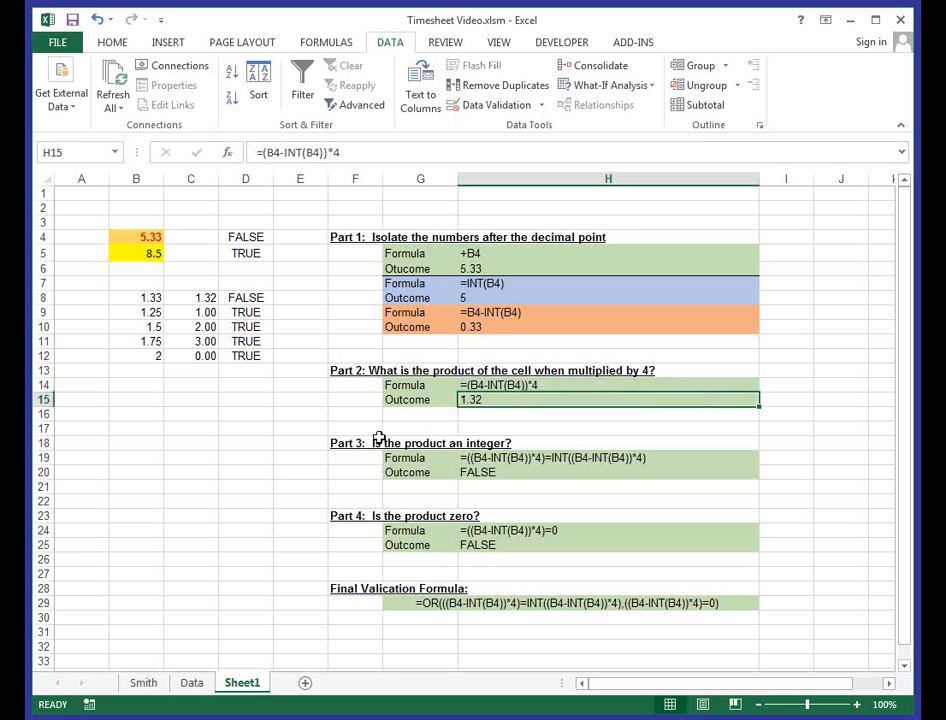
- Examine the Part 3 integer test in H19 and its outcome in H20 against the Part 2 product in H15
click(480, 457)
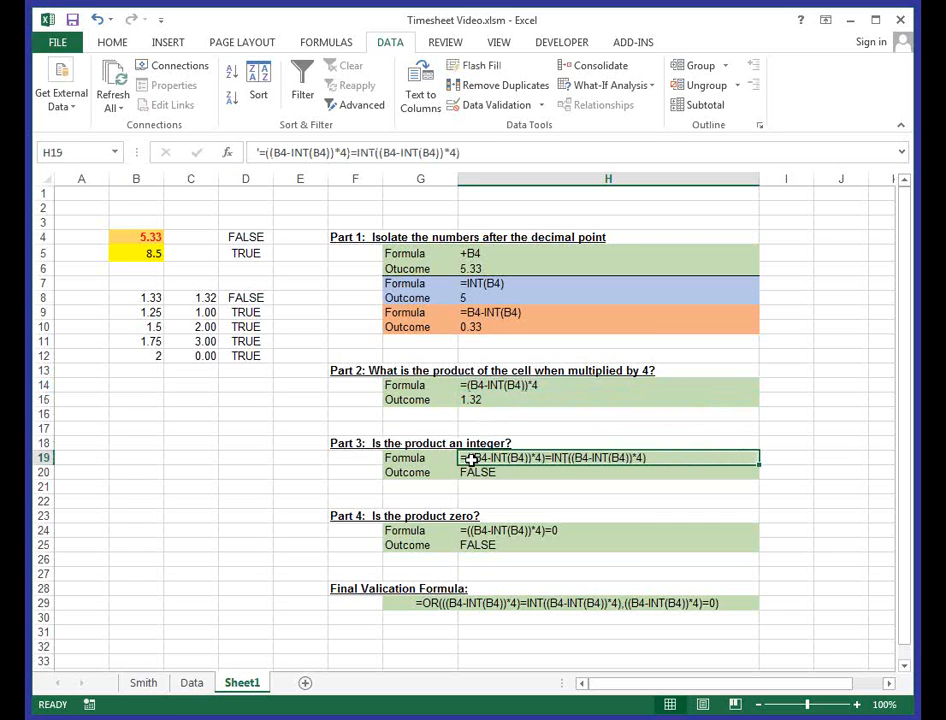
click(480, 397)
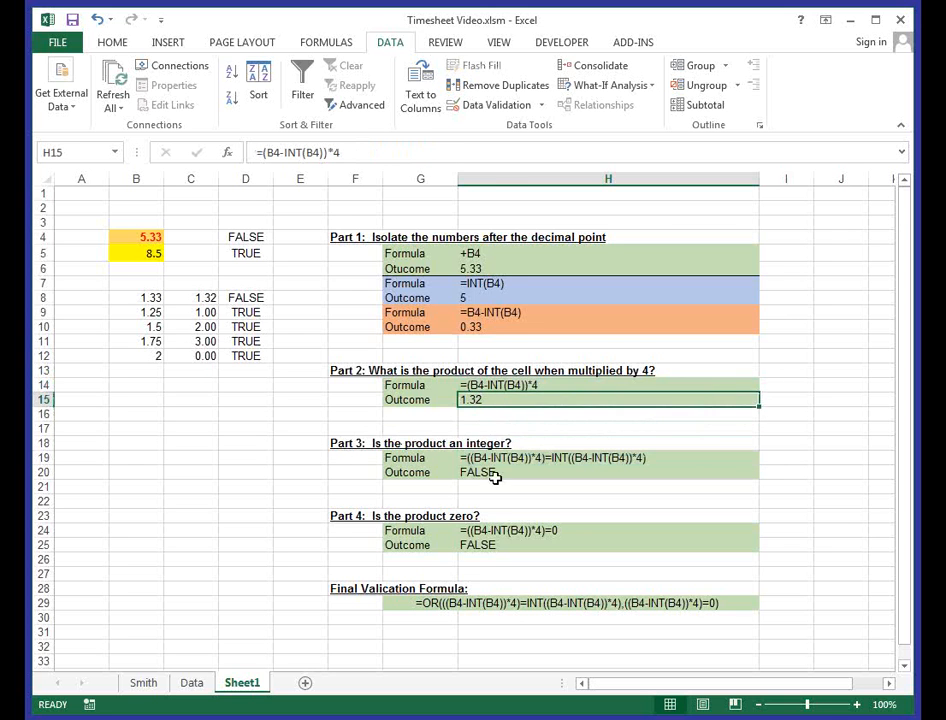
scroll(485, 450, down, 1)
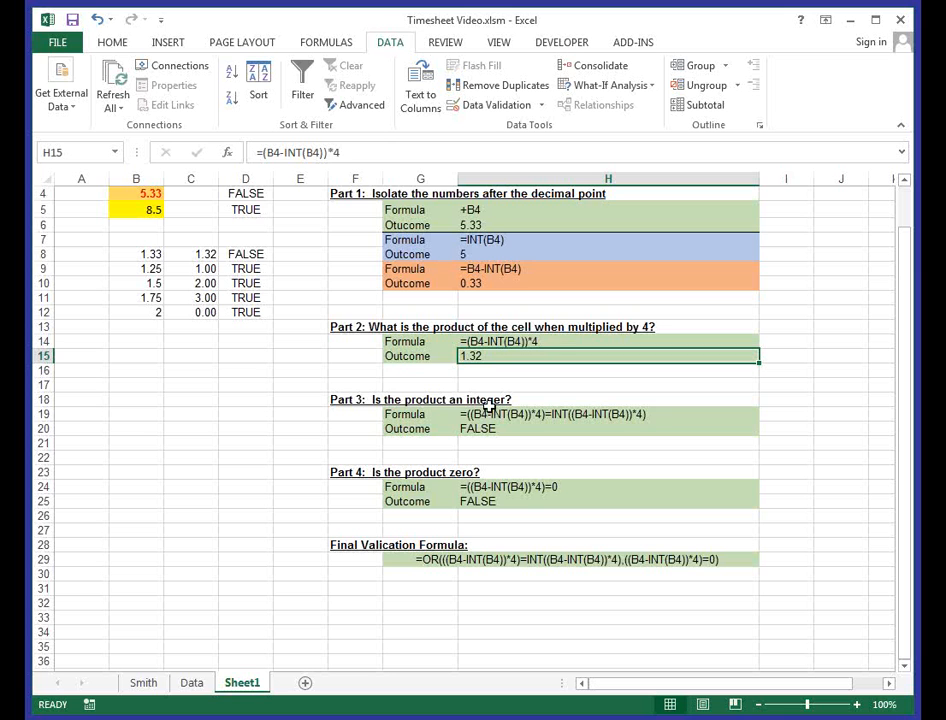
click(465, 416)
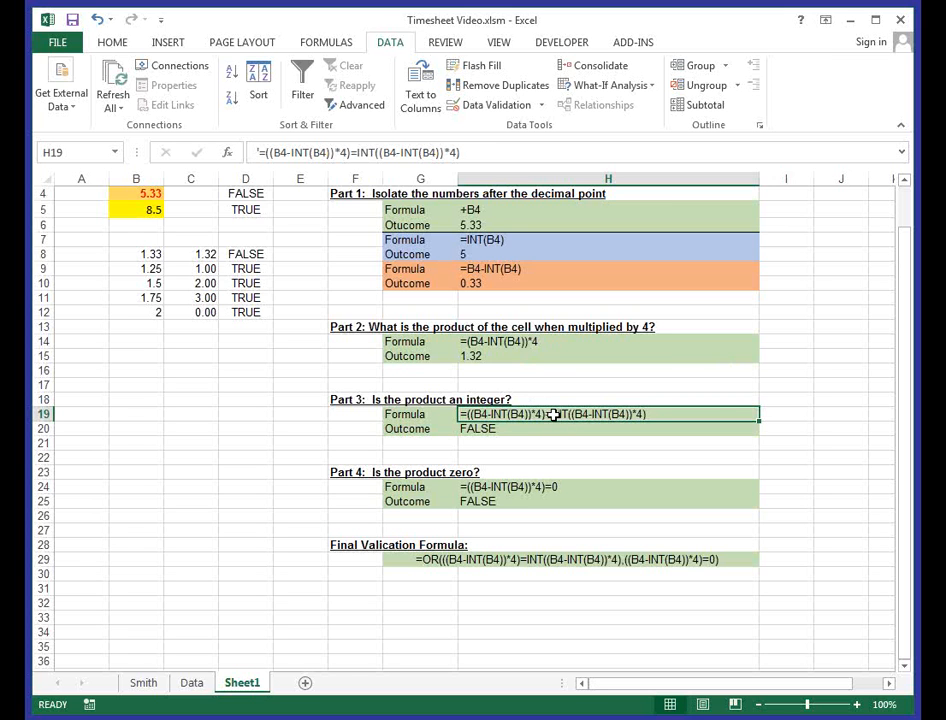
click(525, 429)
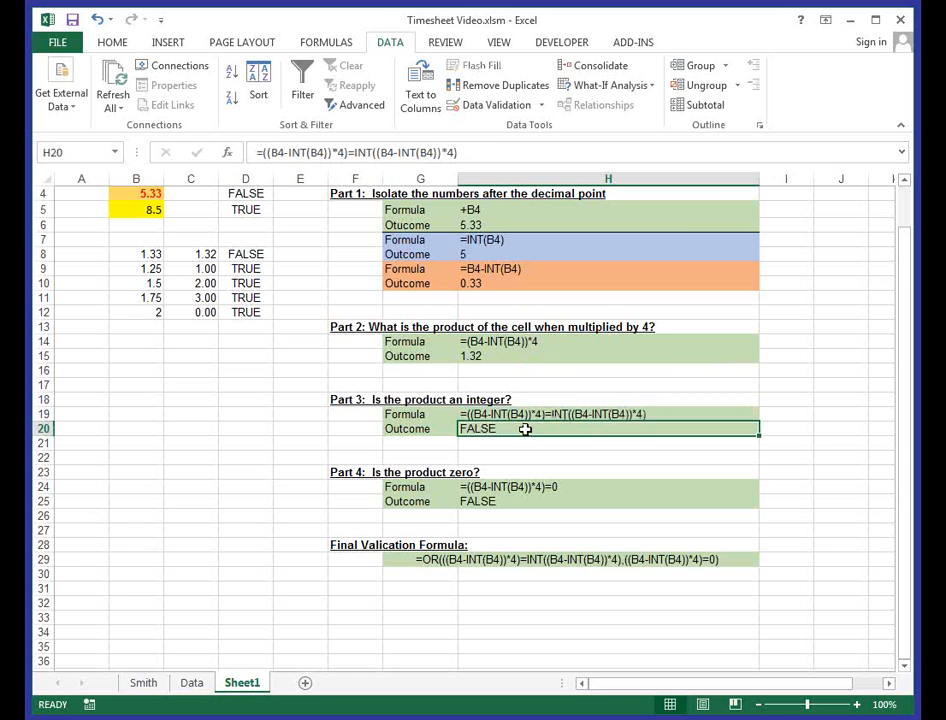
click(467, 416)
click(468, 428)
- Try the whole number 5, followed by 5.25, as the test value in B4
click(136, 193)
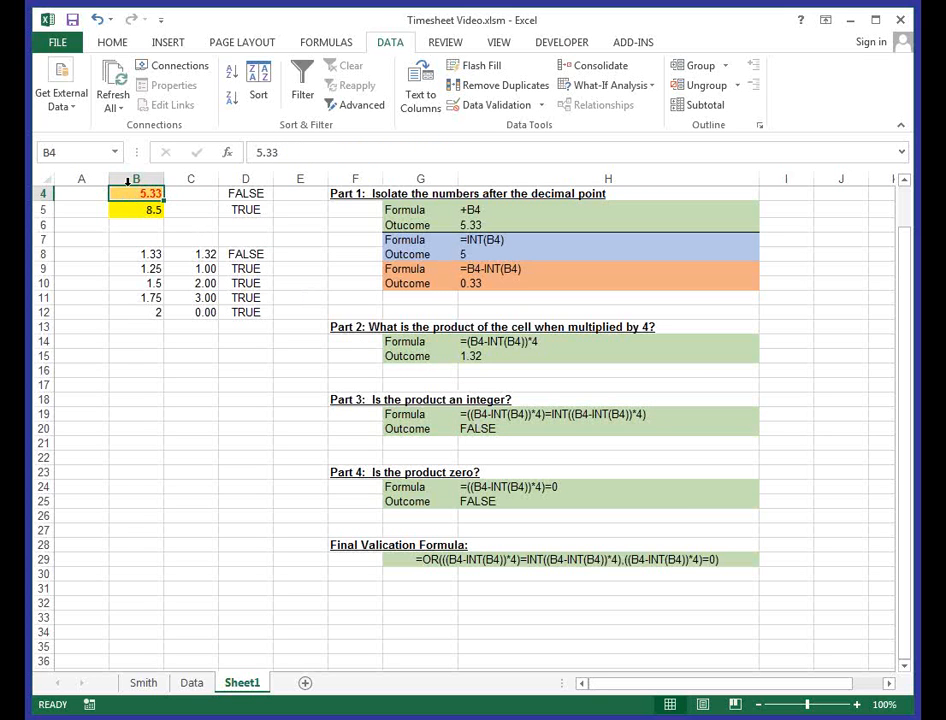
text(5)
key(Return)
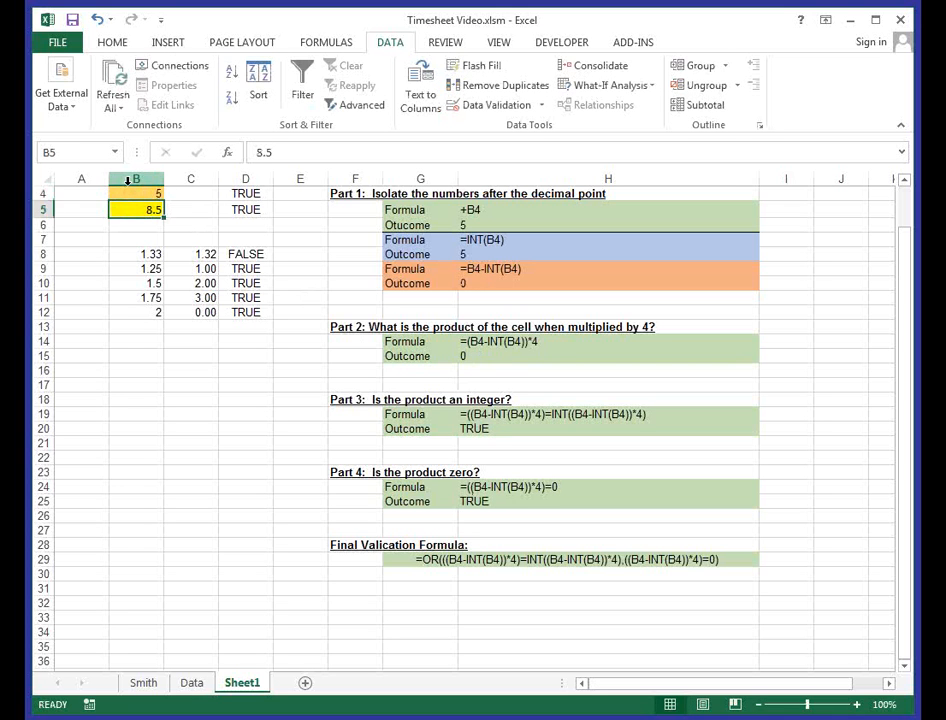
click(155, 193)
text(5.25)
key(Return)
- Set the test value in B4 to 5.33 and check the Part 4 zero test and its outcome in H24 and H25
click(153, 192)
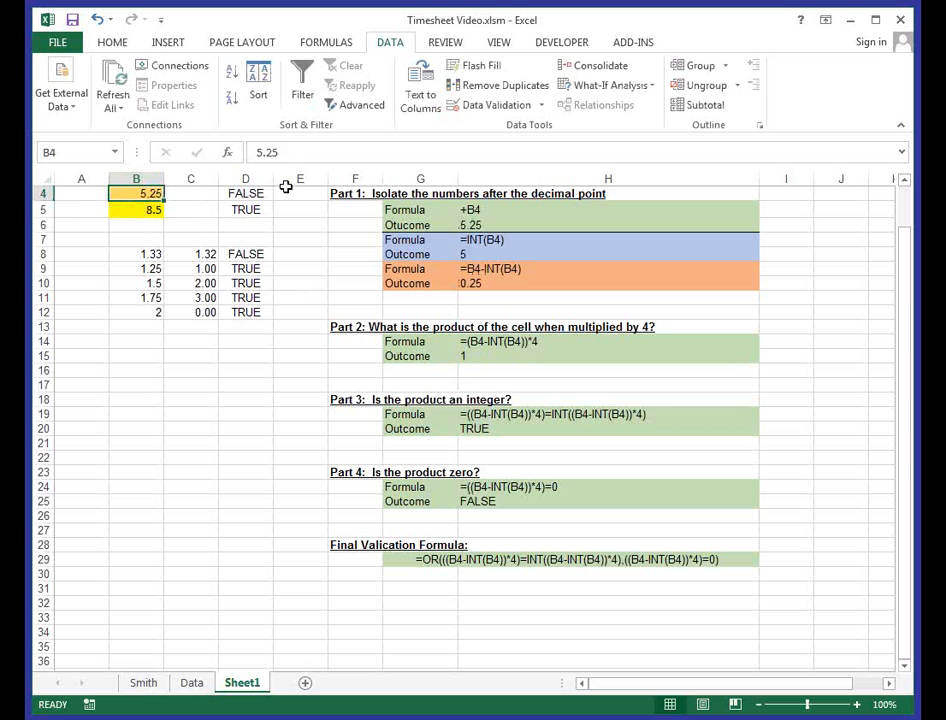
text(5.33)
key(Return)
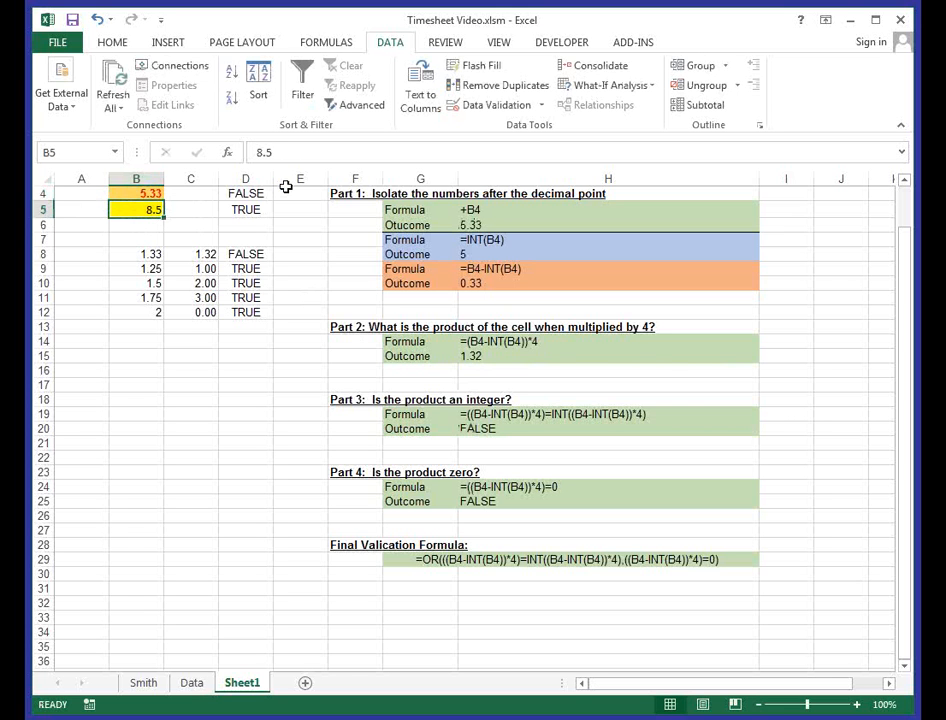
click(475, 486)
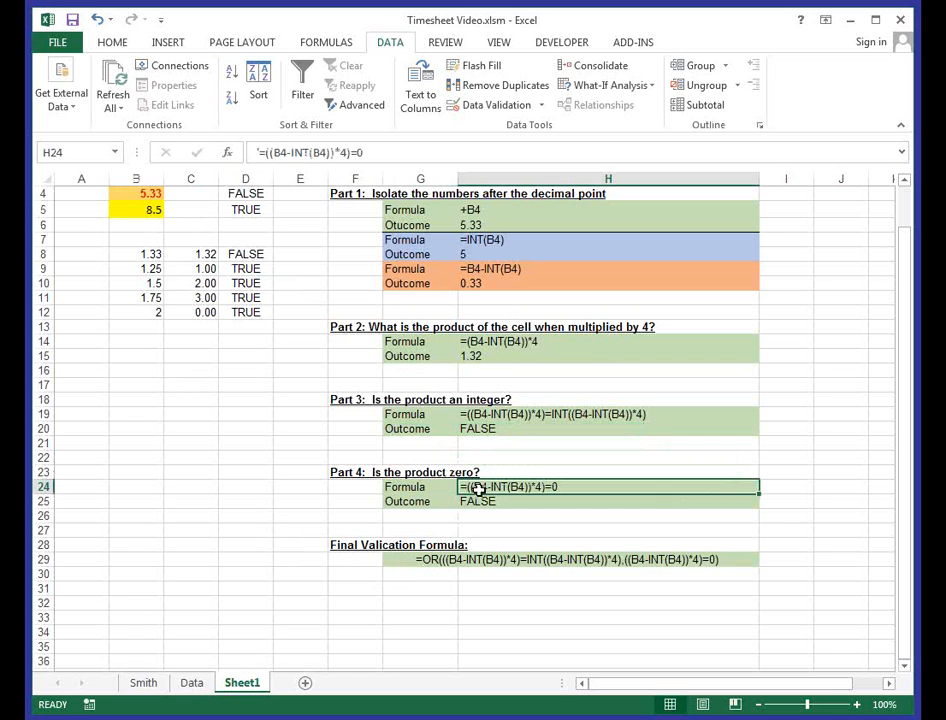
click(481, 501)
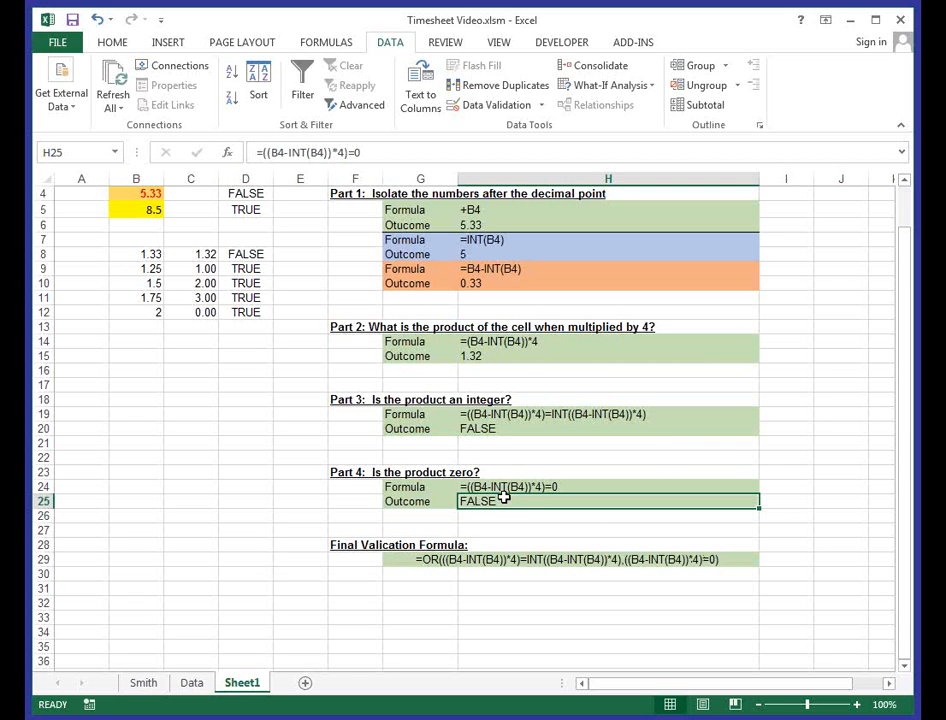
- Compare a whole number with a non-quarter-hour entry by setting B4 to 5 and afresh to 5.33
click(135, 194)
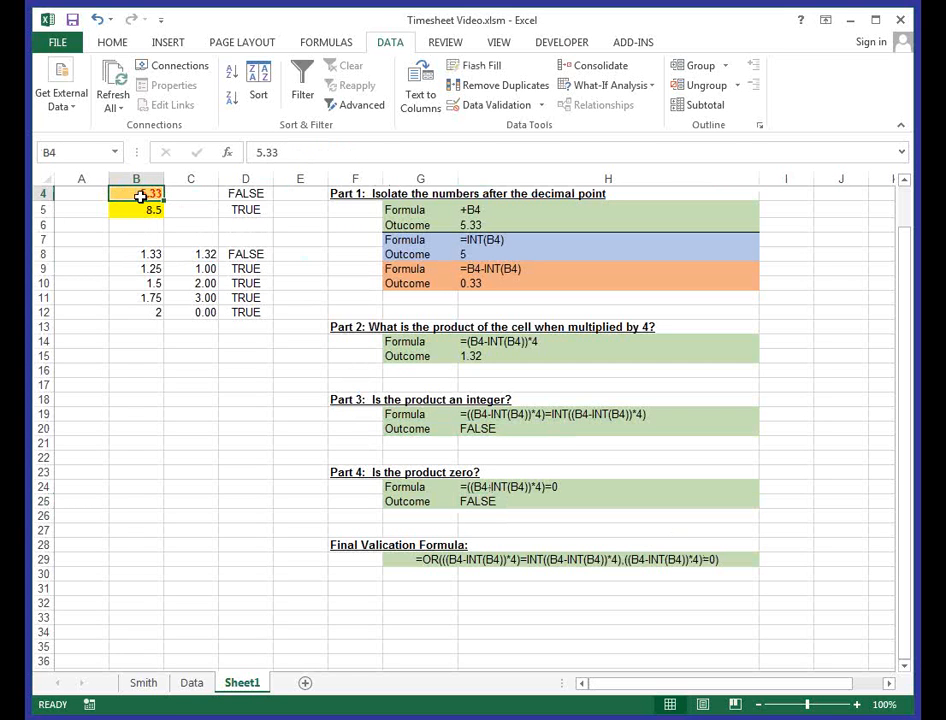
text(5)
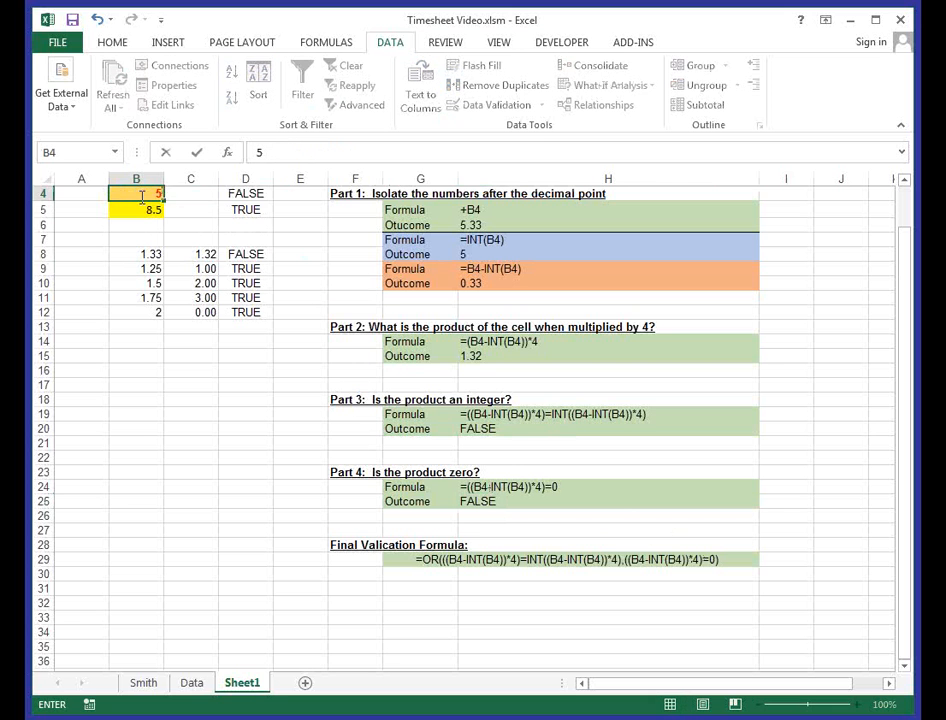
key(Return)
click(141, 196)
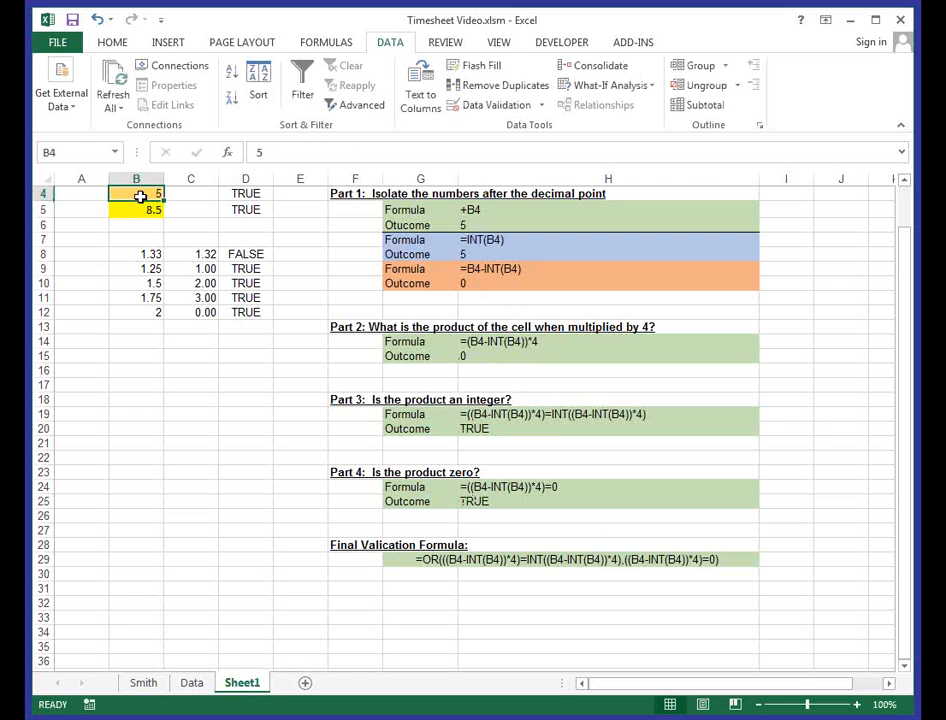
text(5.33)
key(Return)
- Set the test value in B4 to 5.25 and examine the Part 4 outcome in H25 and the final validation formula in G29
click(141, 196)
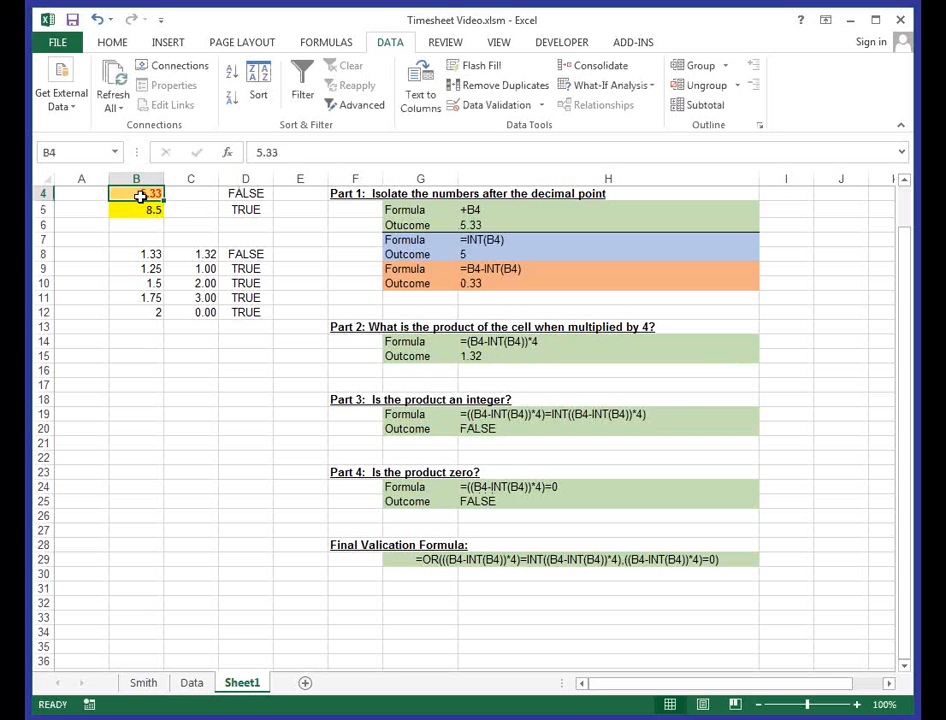
text(5.25)
key(Return)
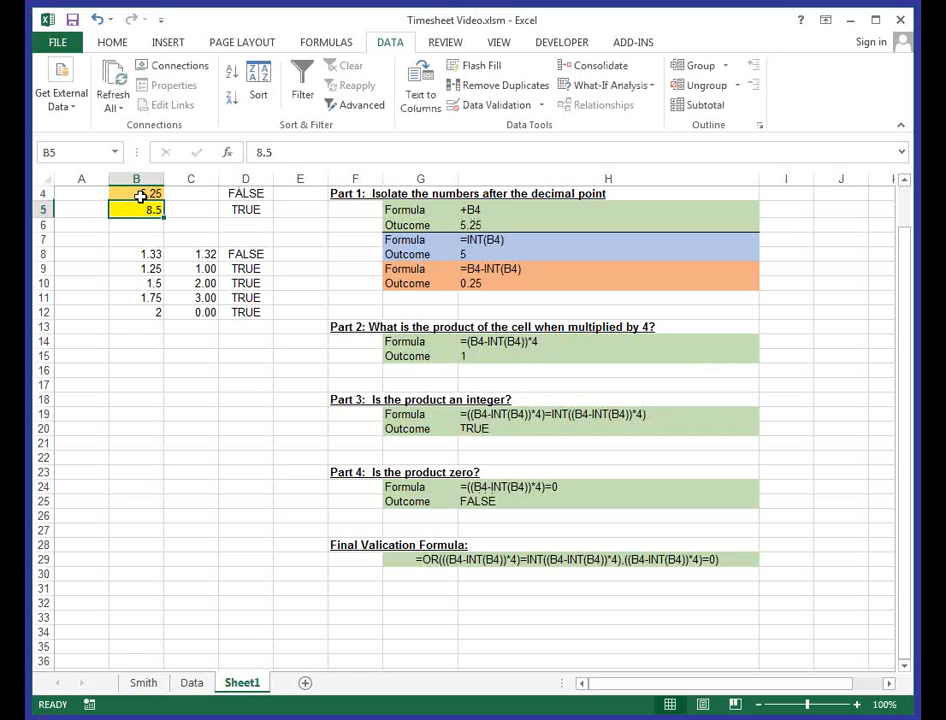
click(158, 194)
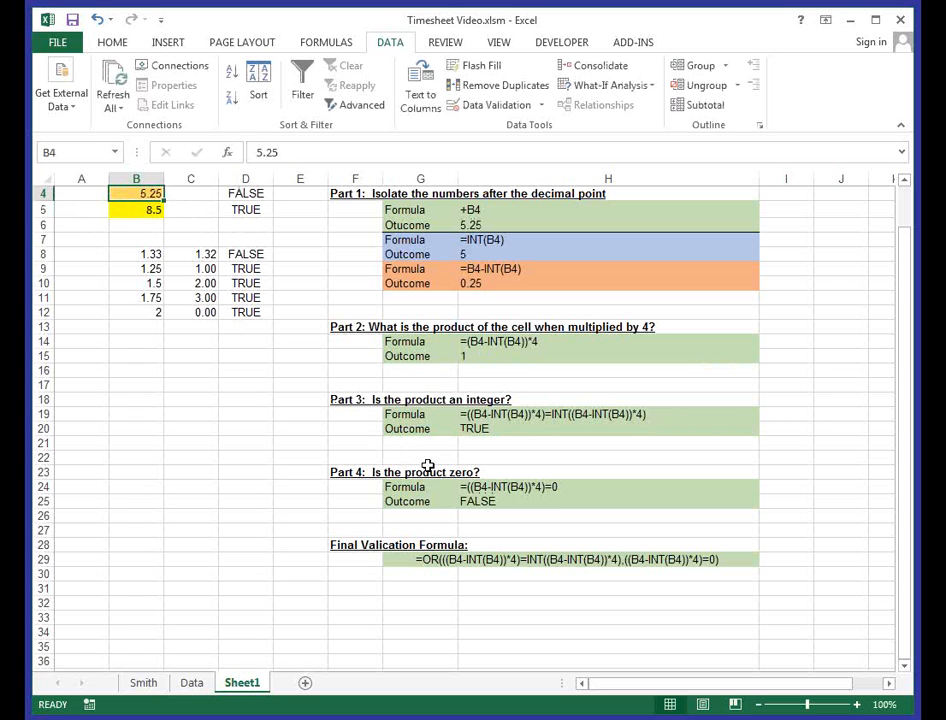
click(484, 502)
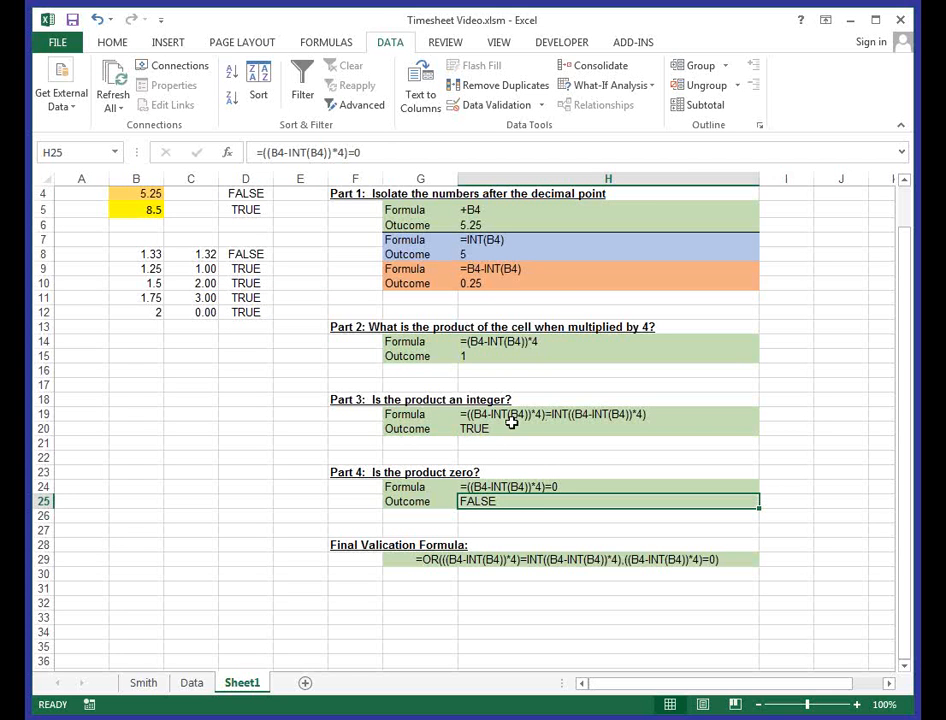
click(420, 560)
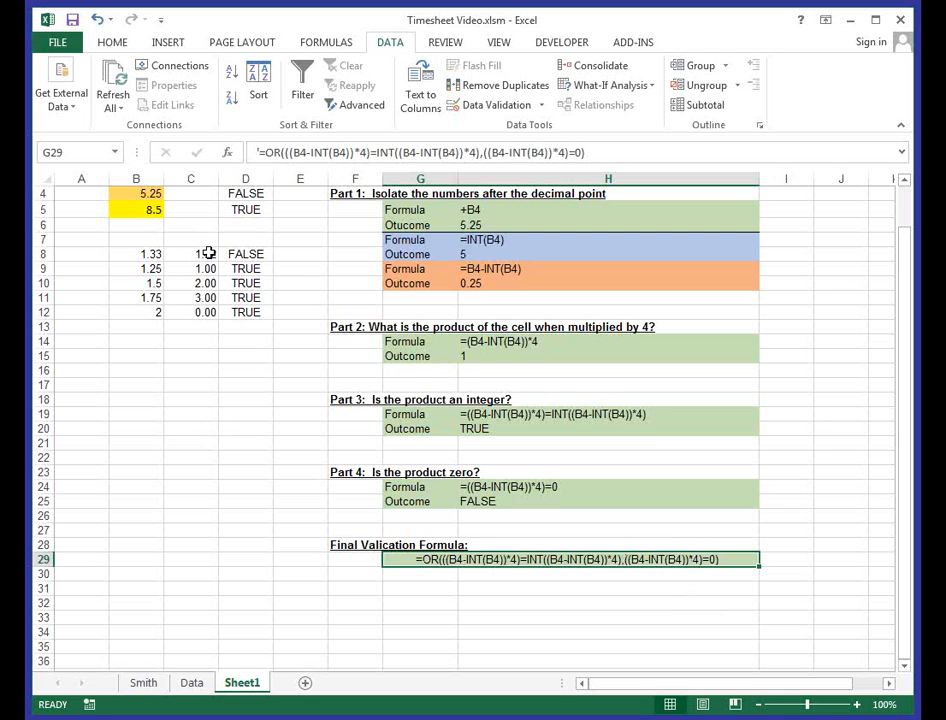
- Open the list of conditional formatting rules that apply to cell B4
scroll(225, 265, up, 1)
click(145, 236)
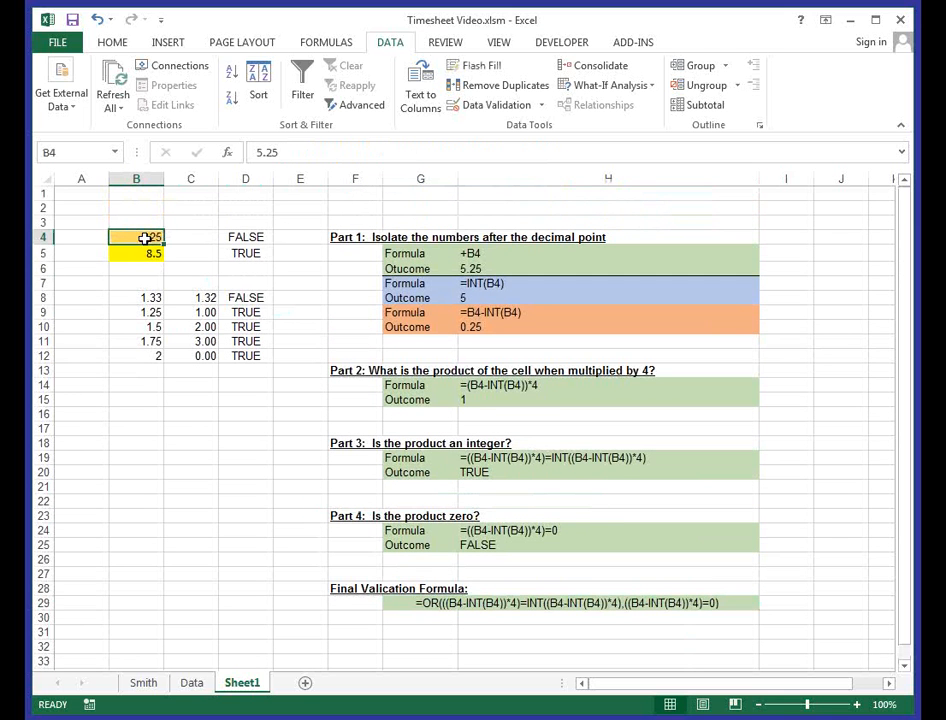
click(118, 42)
click(590, 105)
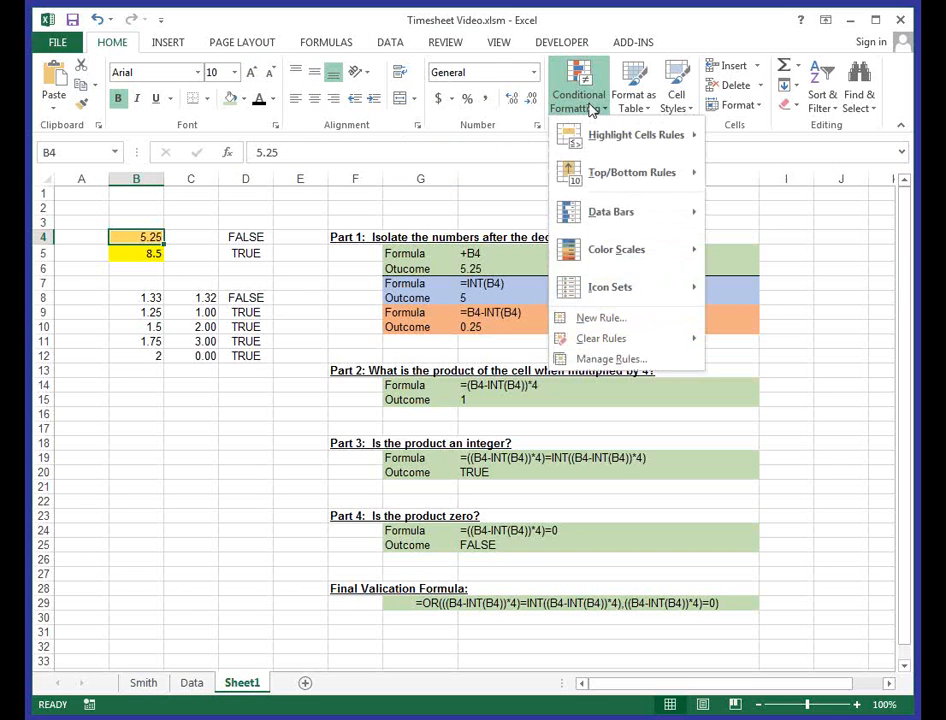
click(609, 360)
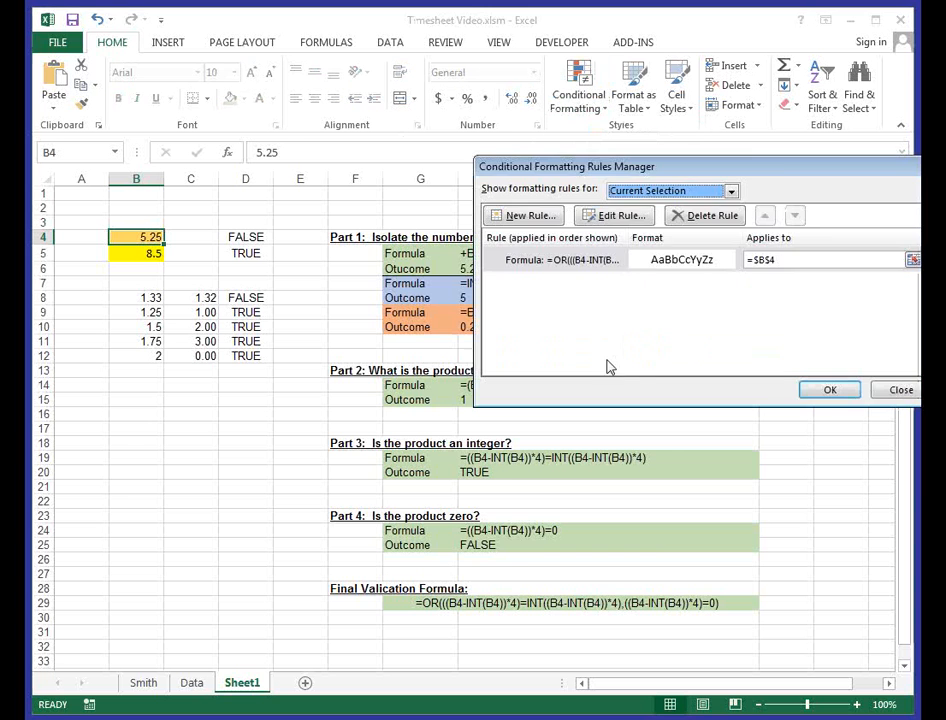
- Review the formula and font format of B4's conditional formatting rule, keeping its settings as they are
click(580, 260)
click(622, 218)
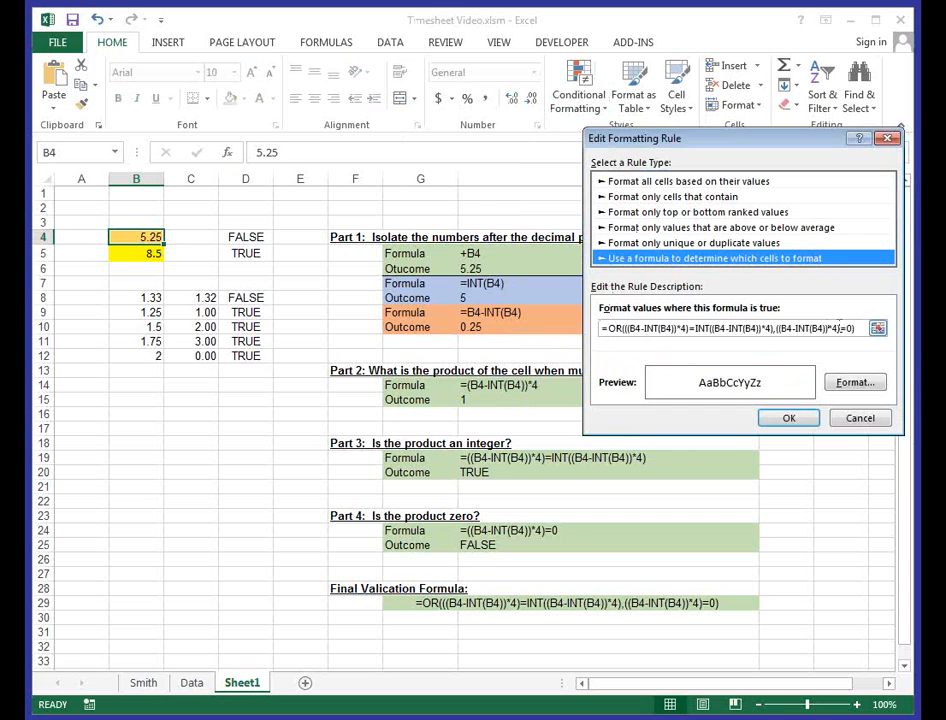
click(853, 382)
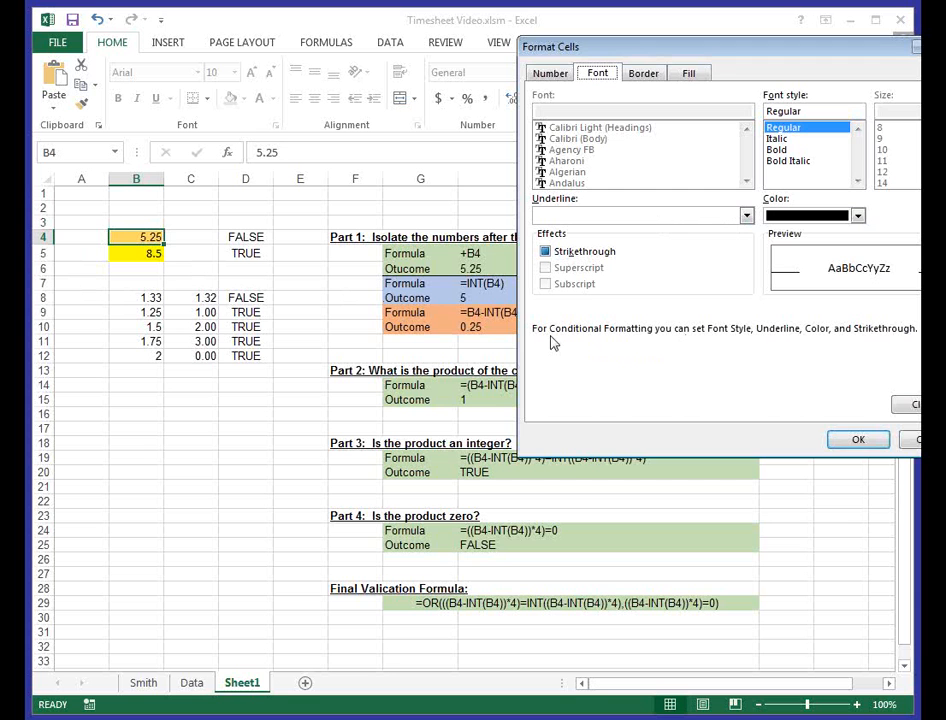
click(855, 441)
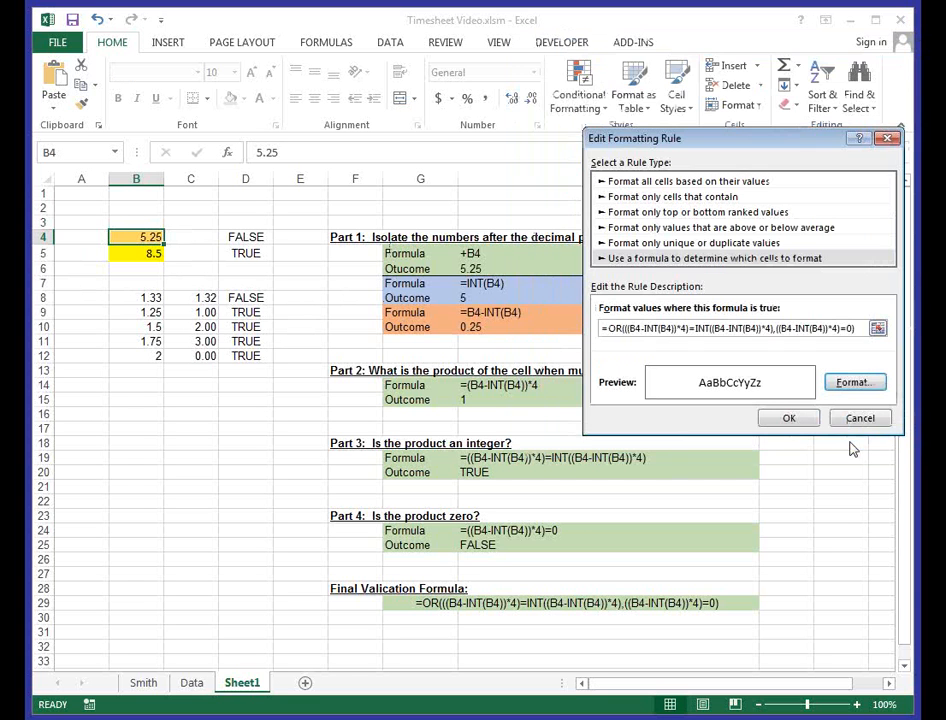
click(789, 420)
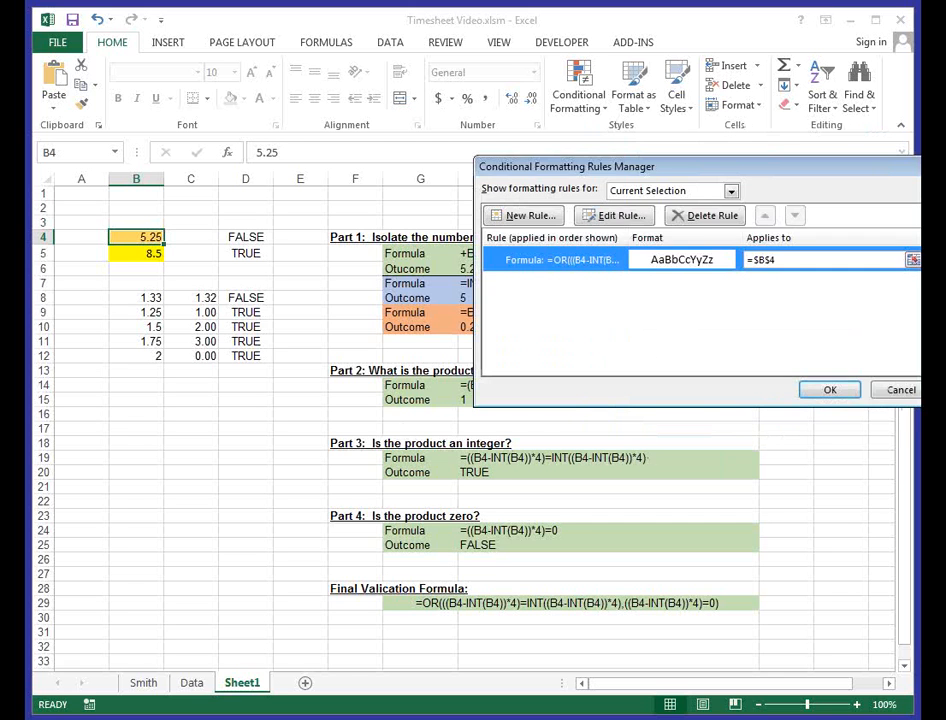
click(830, 390)
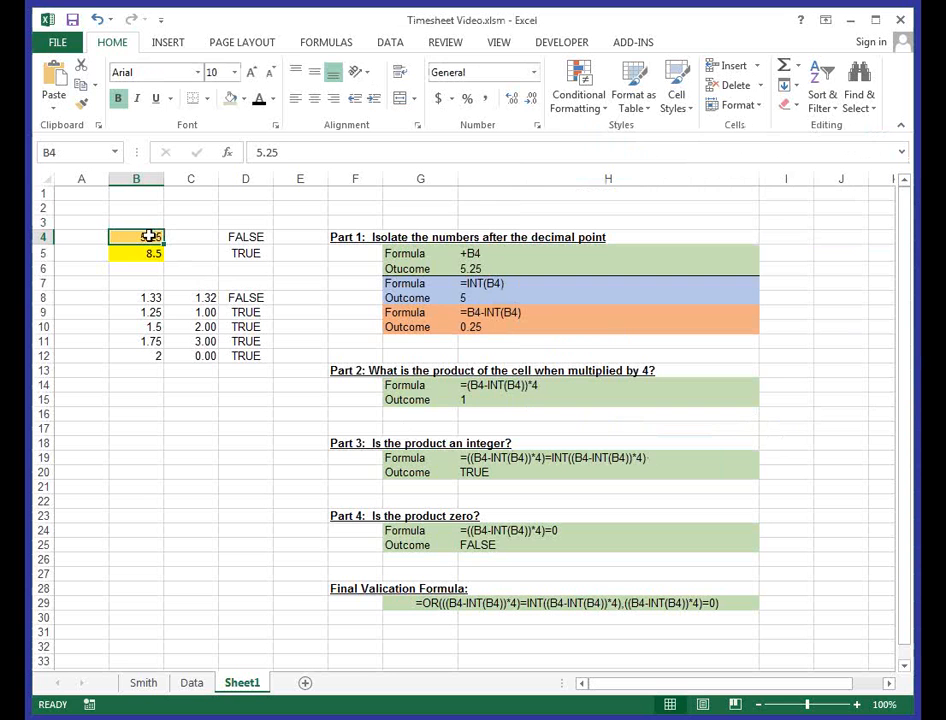
- Test B4's conditional formatting by entering 5.3 and setting the value back to 5.25
text(5.3)
key(Return)
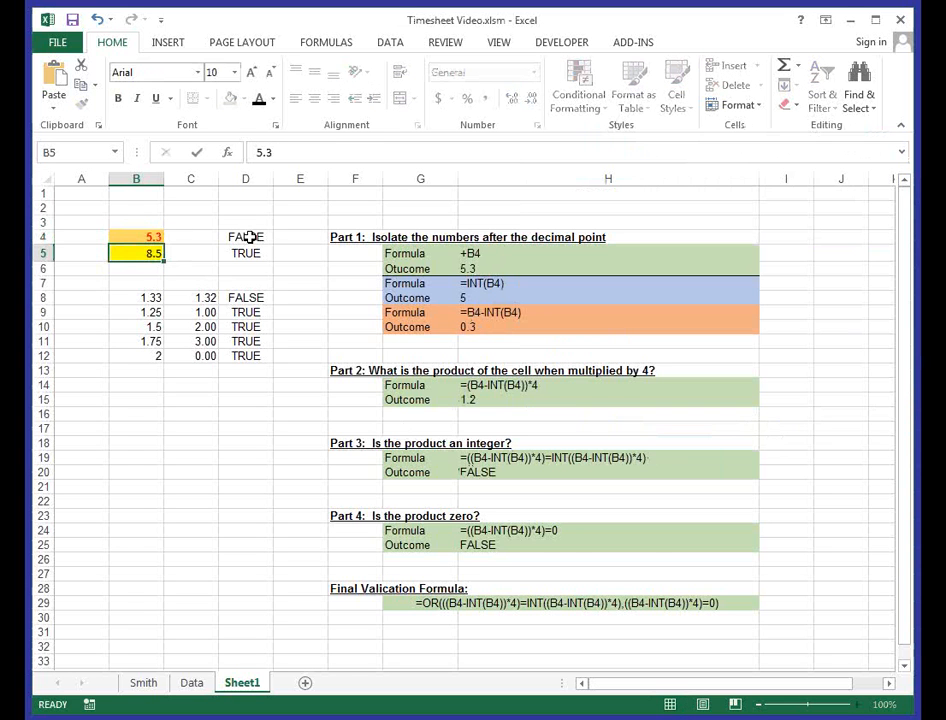
key(Up)
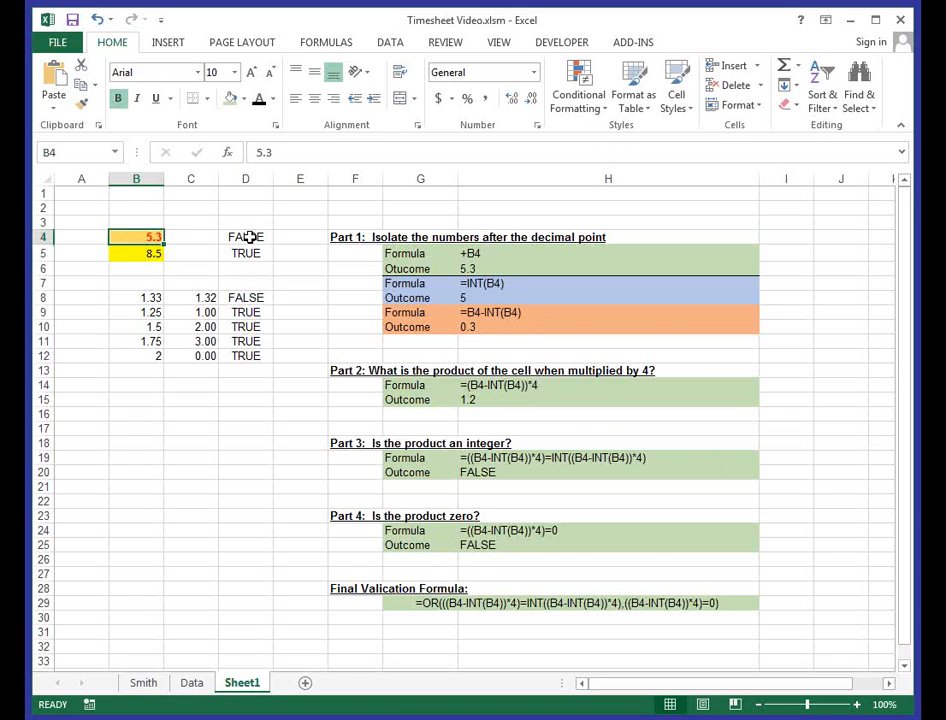
text(5.25)
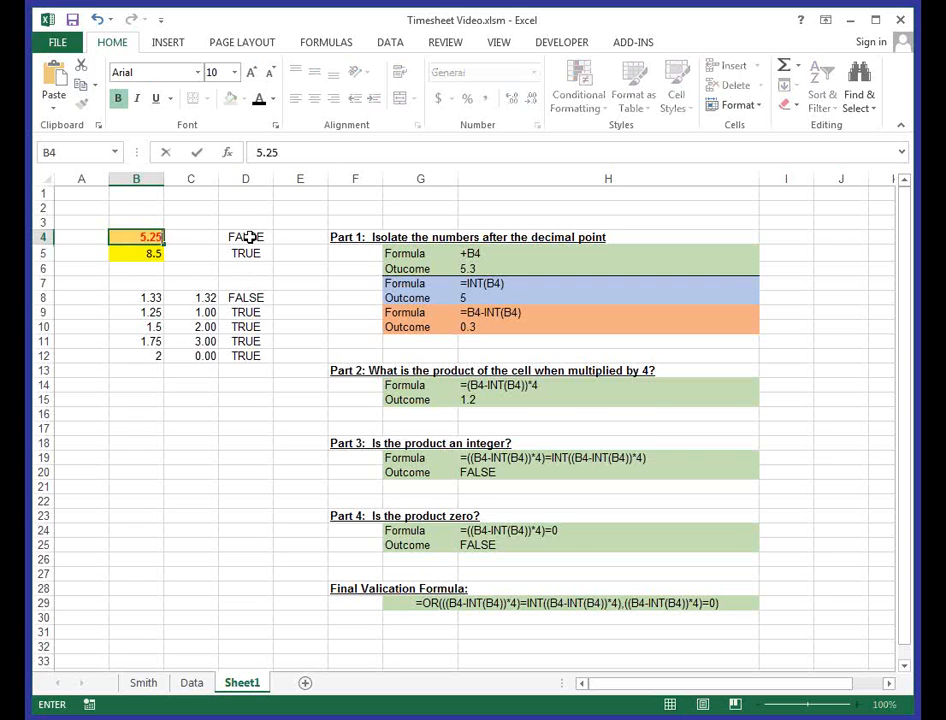
key(Return)
key(Up)
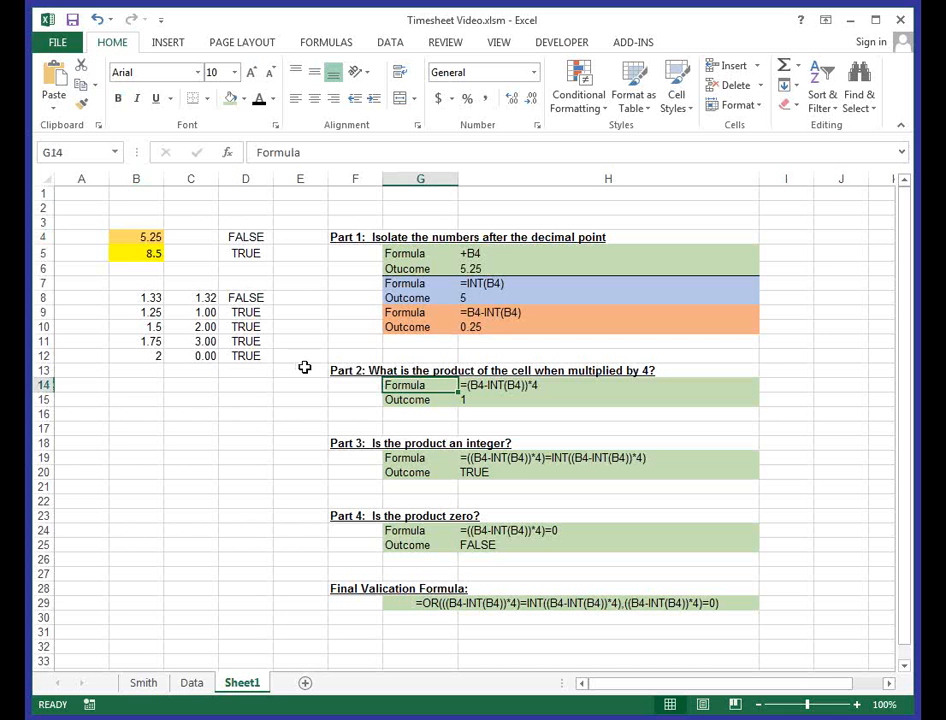
- Examine the custom data validation formula and error alert settings of cell B5 without changing them
click(152, 256)
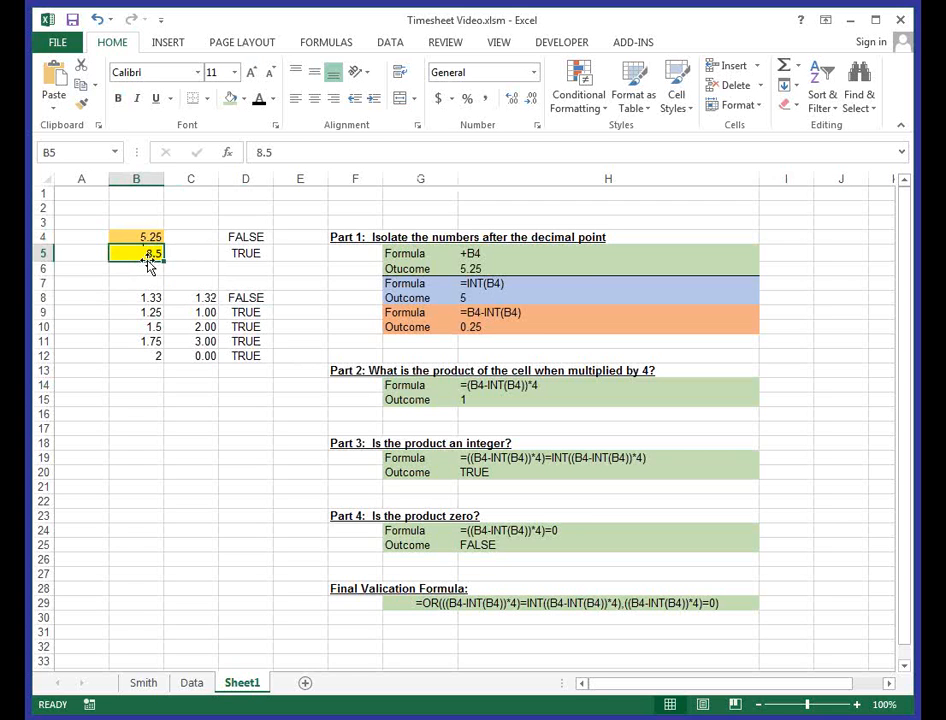
click(390, 42)
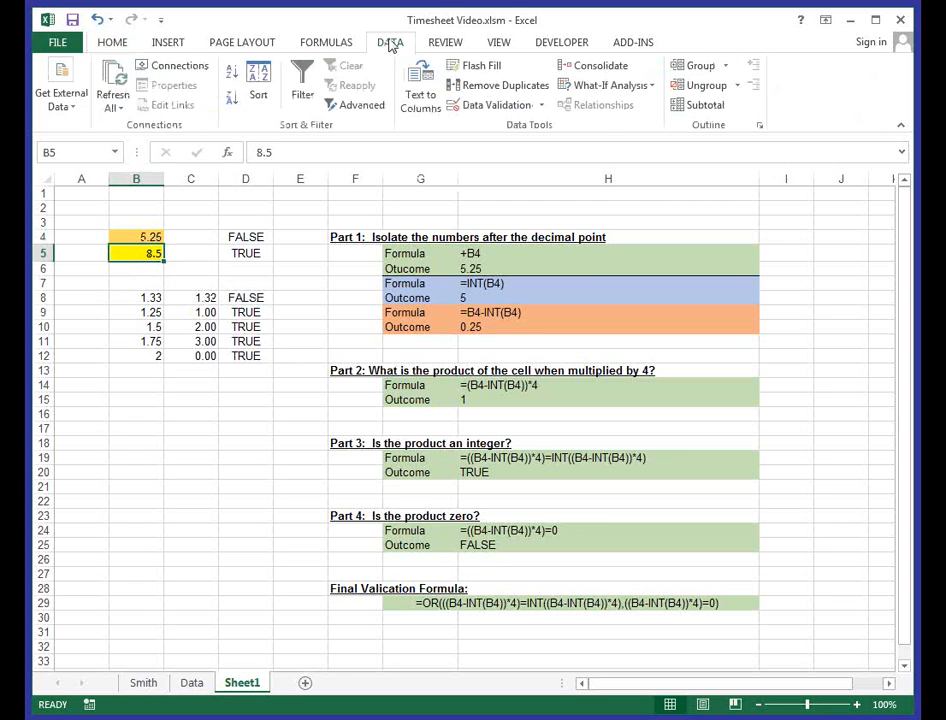
click(473, 106)
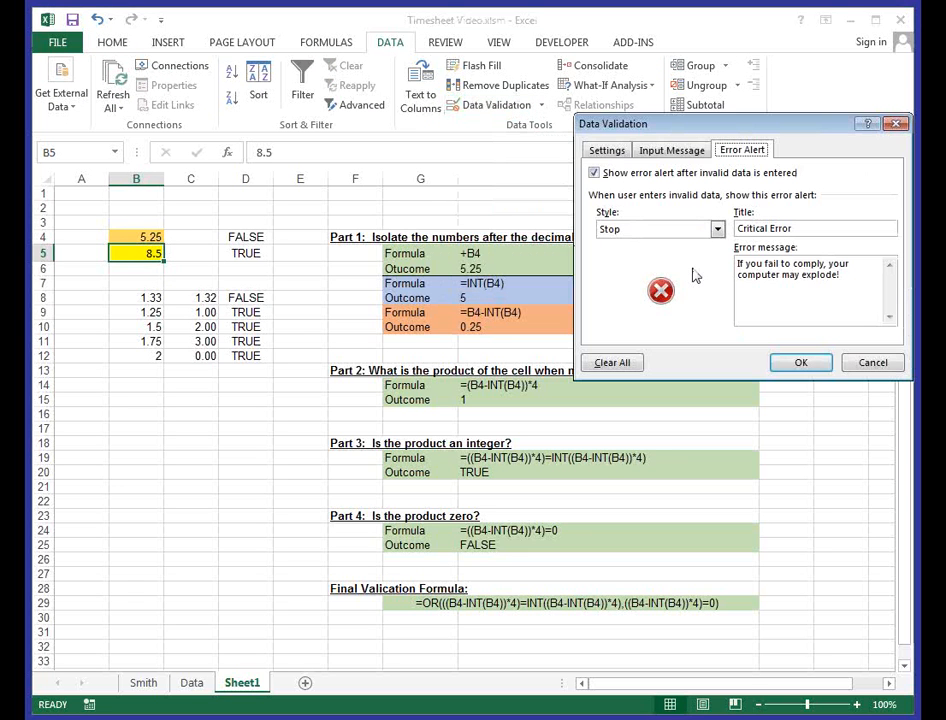
click(604, 151)
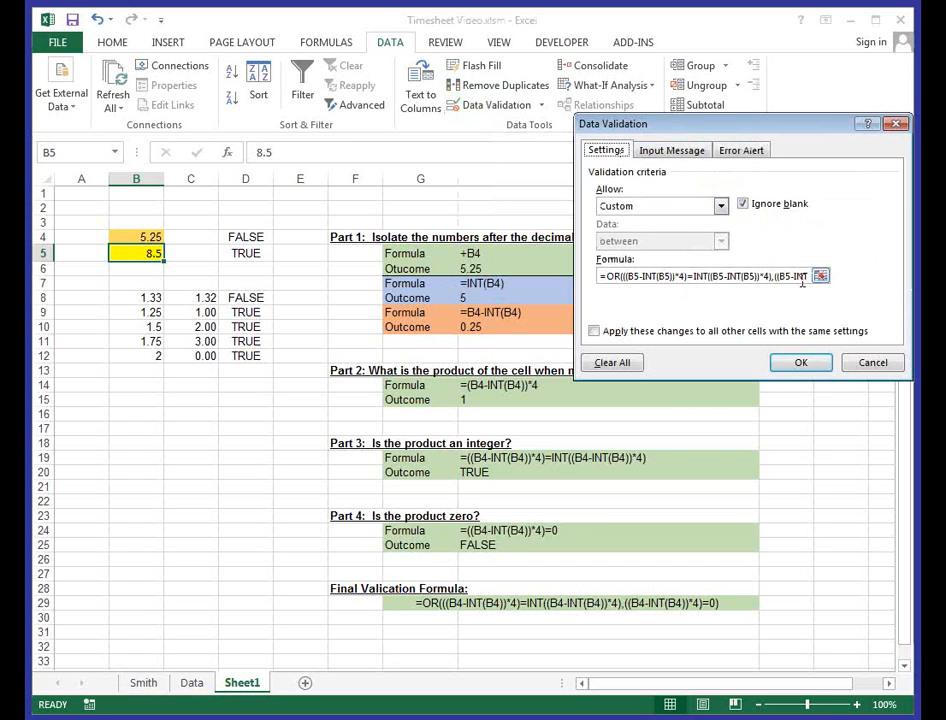
click(742, 151)
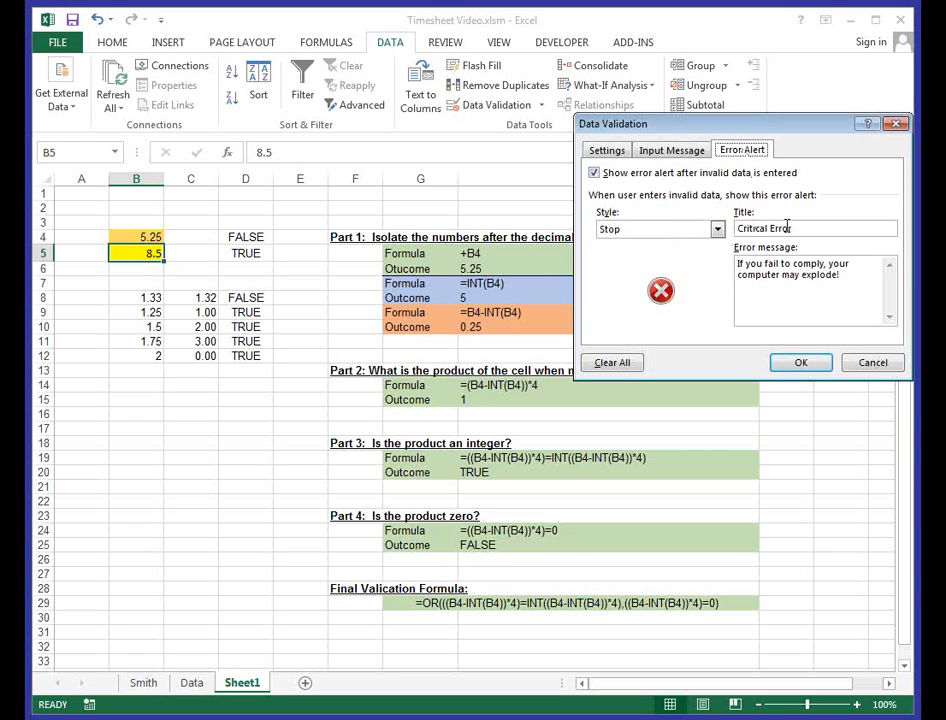
click(867, 364)
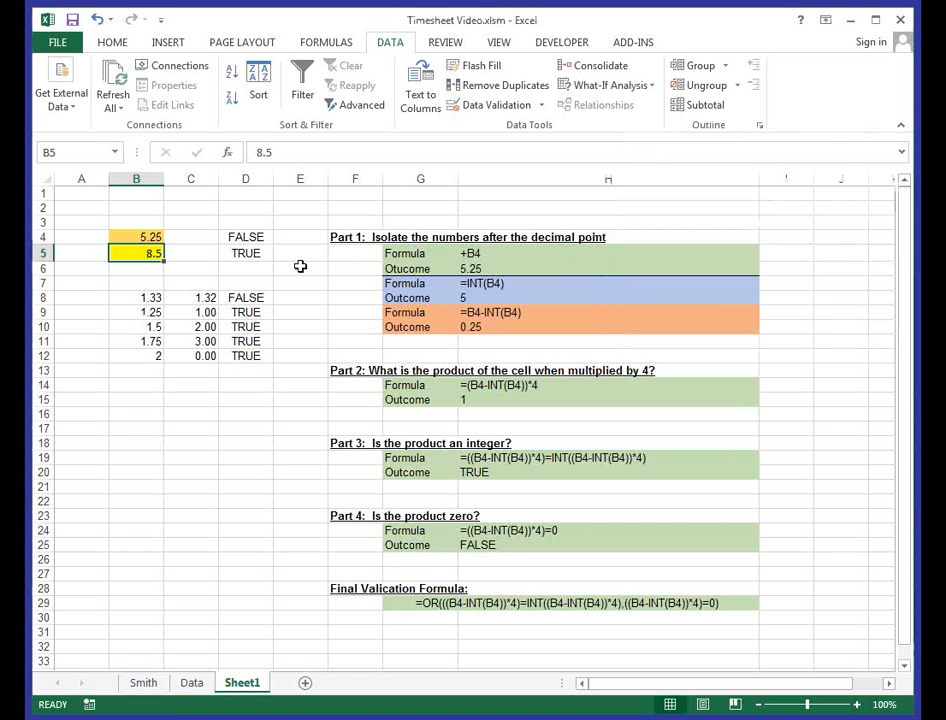
- Test B5's data validation by trying 8.33, and retry the entry with 8.5
text(8.33)
key(Return)
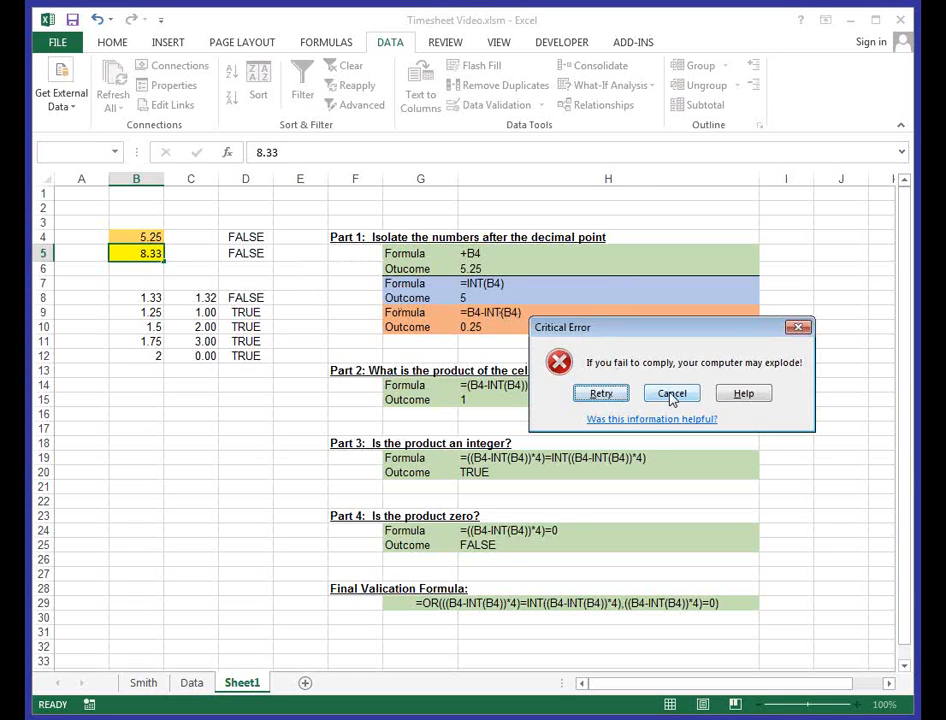
click(604, 394)
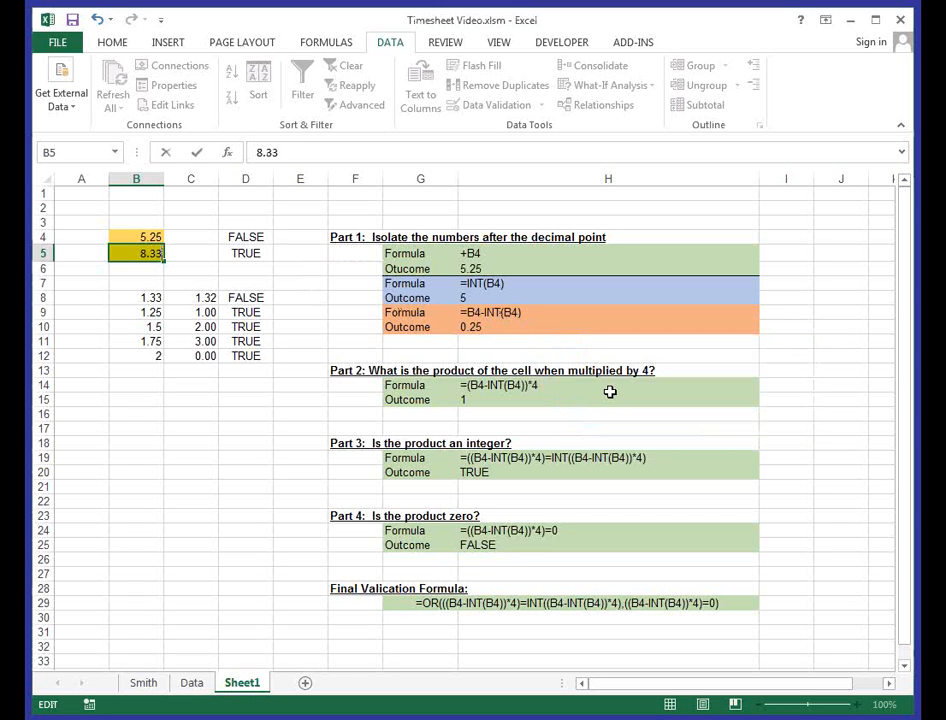
text(8.5)
key(Return)
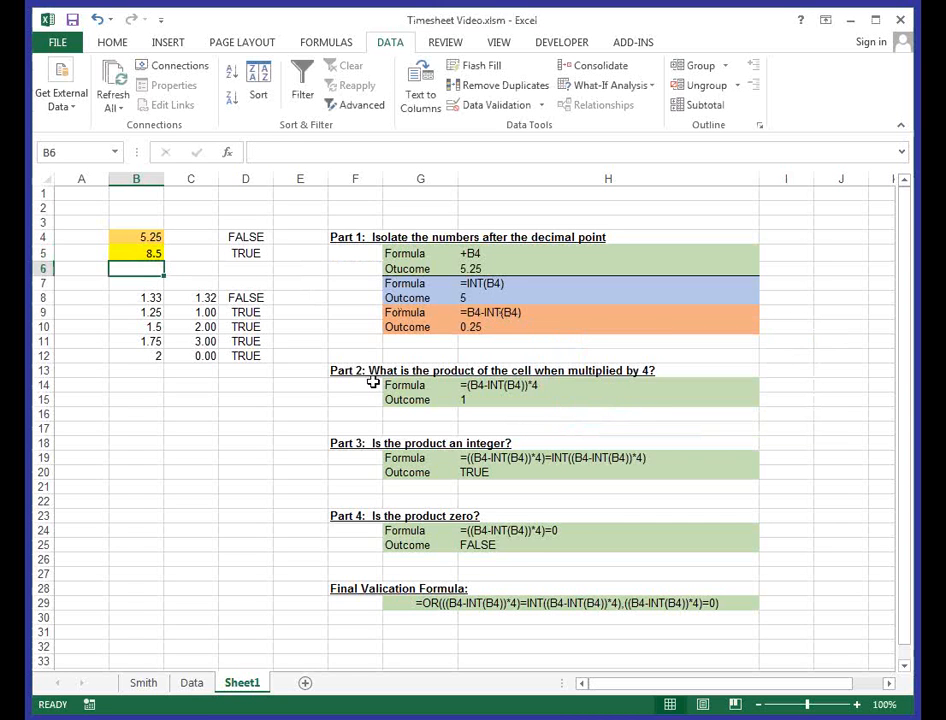
- Try to enter 8.258 in B5 and cancel the entry at the error alert
click(133, 253)
text(8.253)
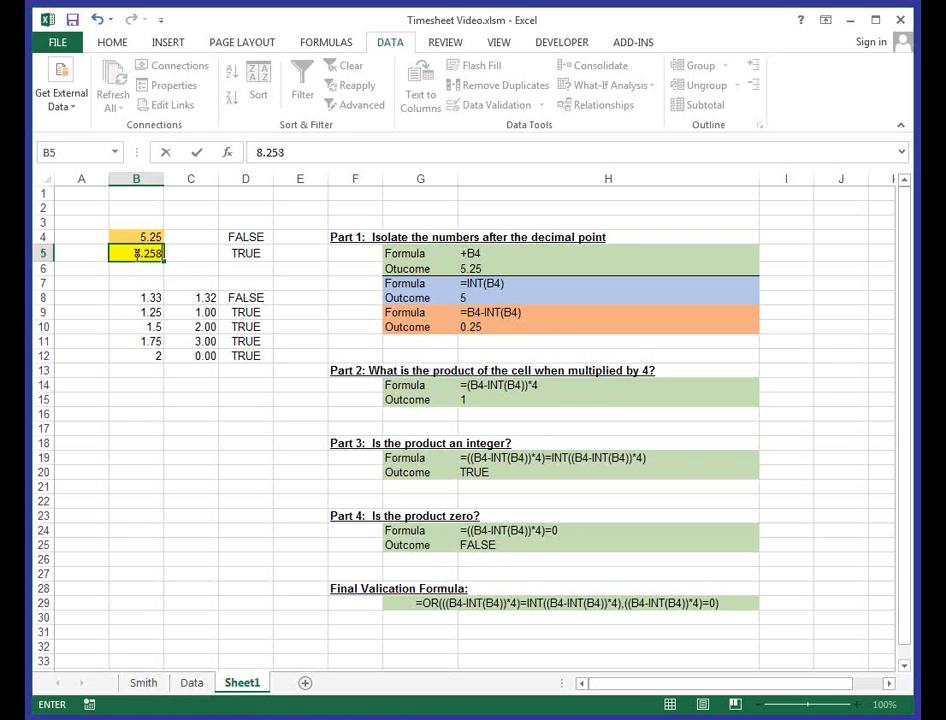
key(Return)
click(665, 396)
click(374, 369)
- On the employee's timesheet sheet, set the day 16 hours to 4.33 for HUD - OPS and 5.666 for UC Donations
click(141, 683)
click(156, 314)
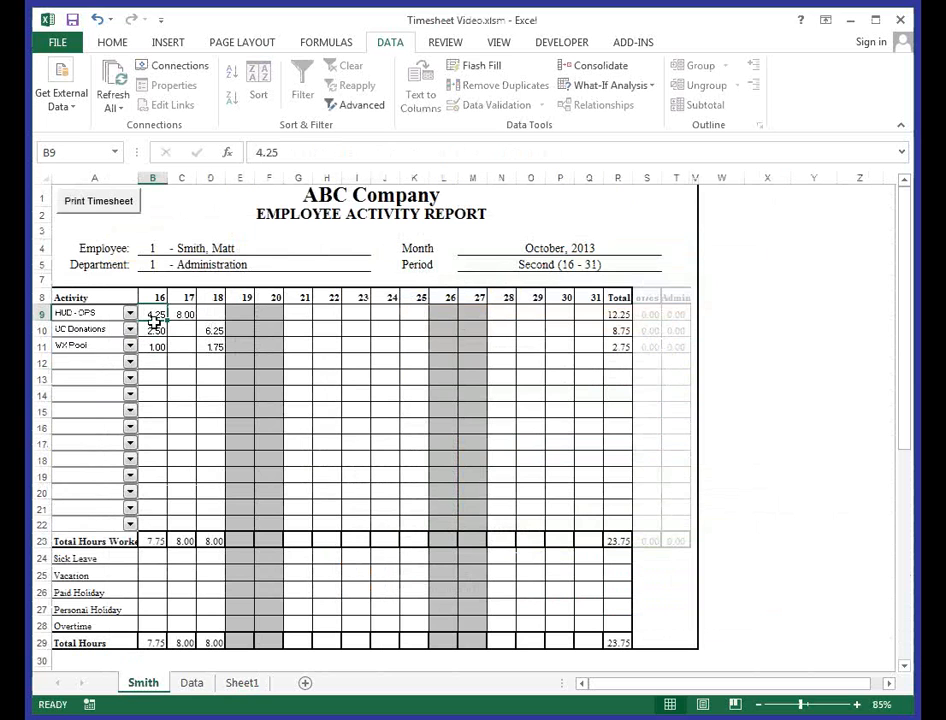
text(4.33)
key(Return)
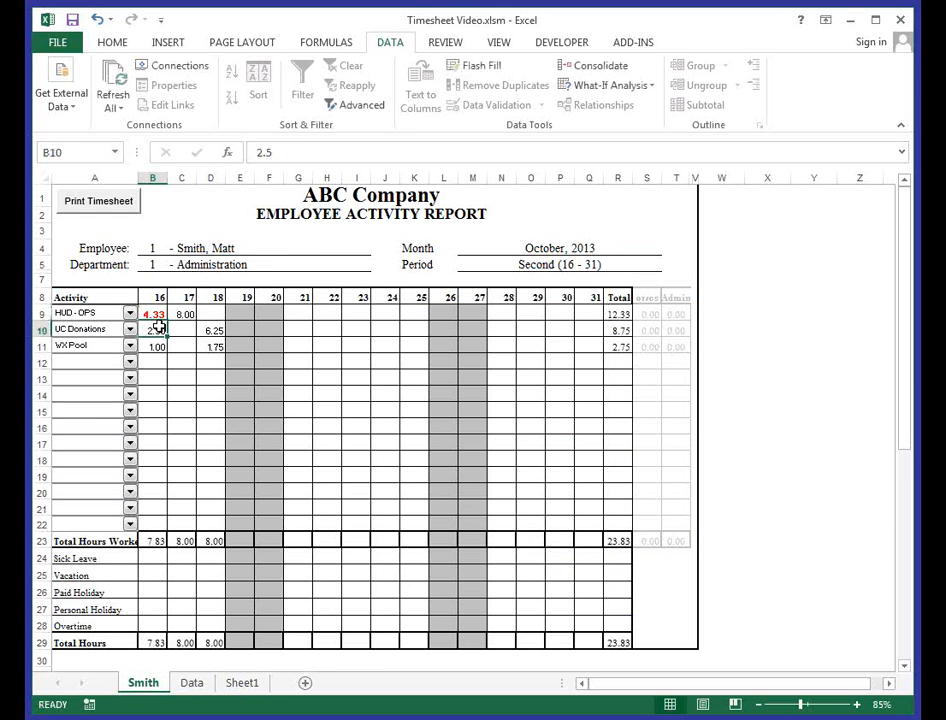
text(5.666)
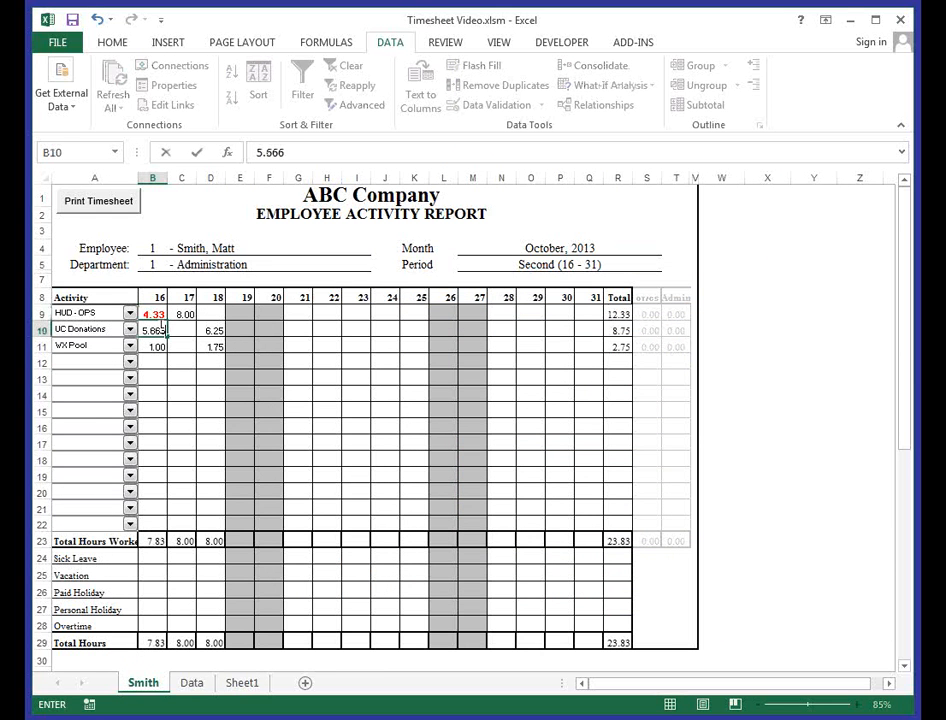
key(Return)
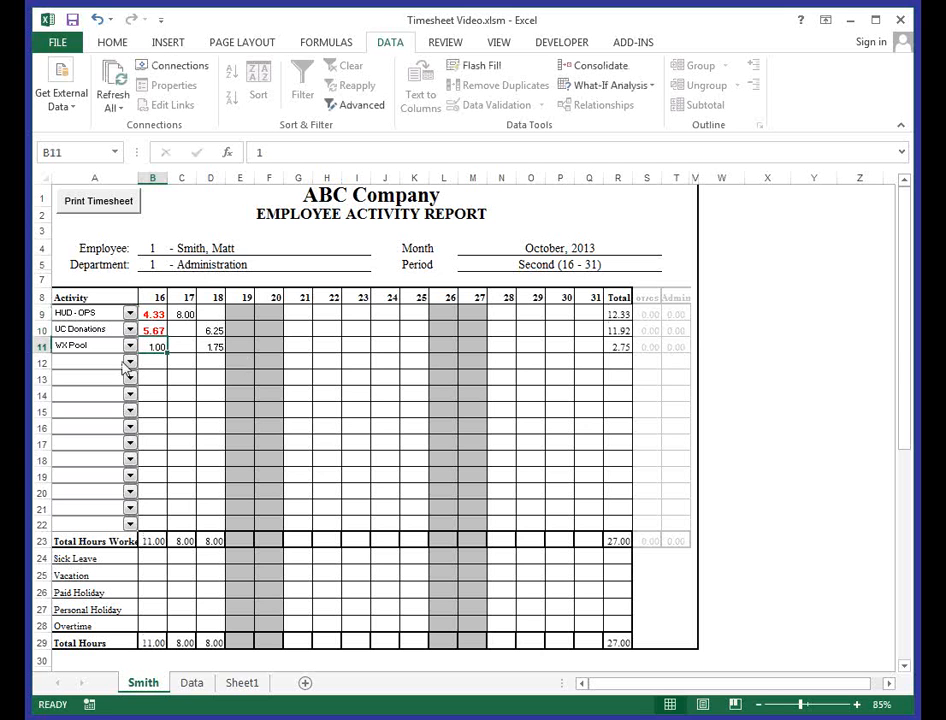